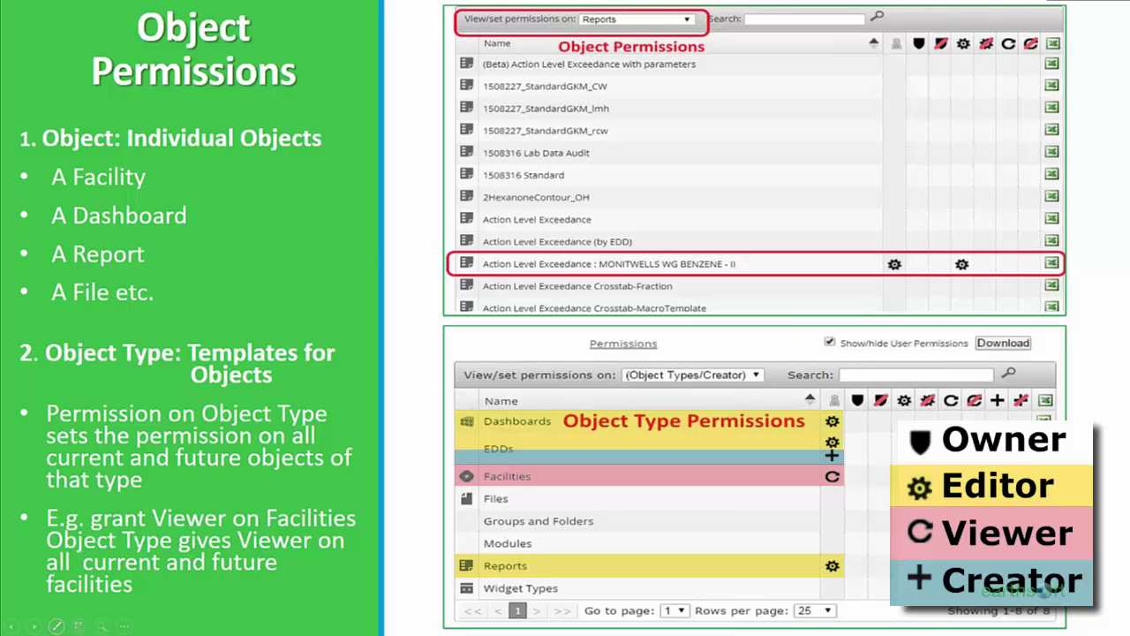
{"action": "key", "text": "Right"}
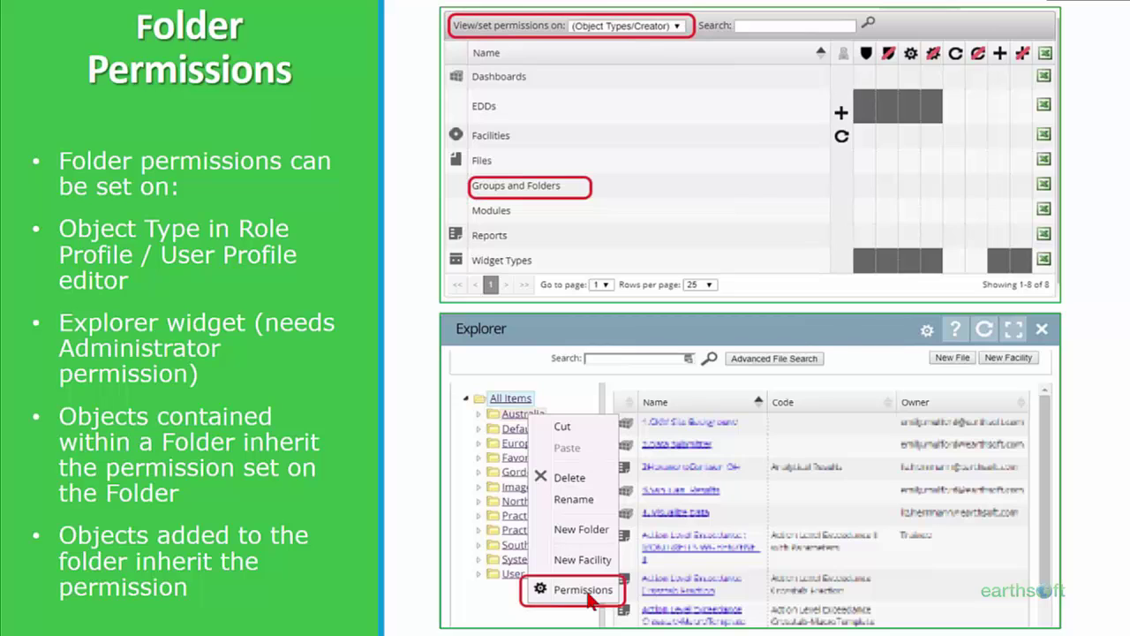
{"action": "left_click", "coordinate": [643, 529]}
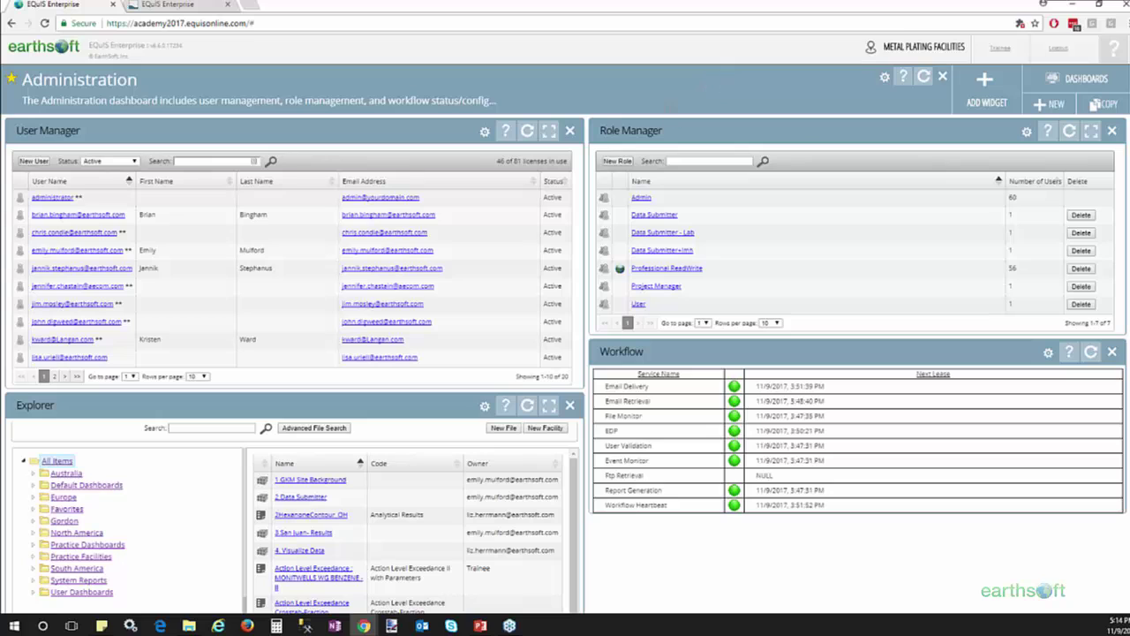
Open the profile of the second user listed in the User Manager and impersonate that user.
{"action": "left_click", "coordinate": [92, 222]}
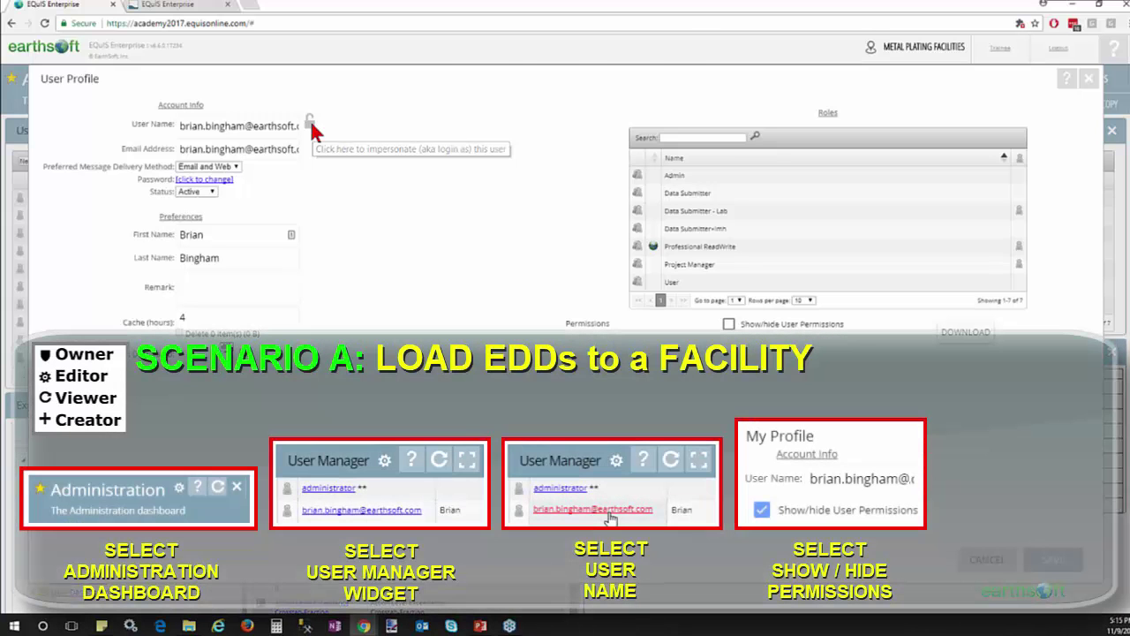
{"action": "left_click", "coordinate": [310, 123]}
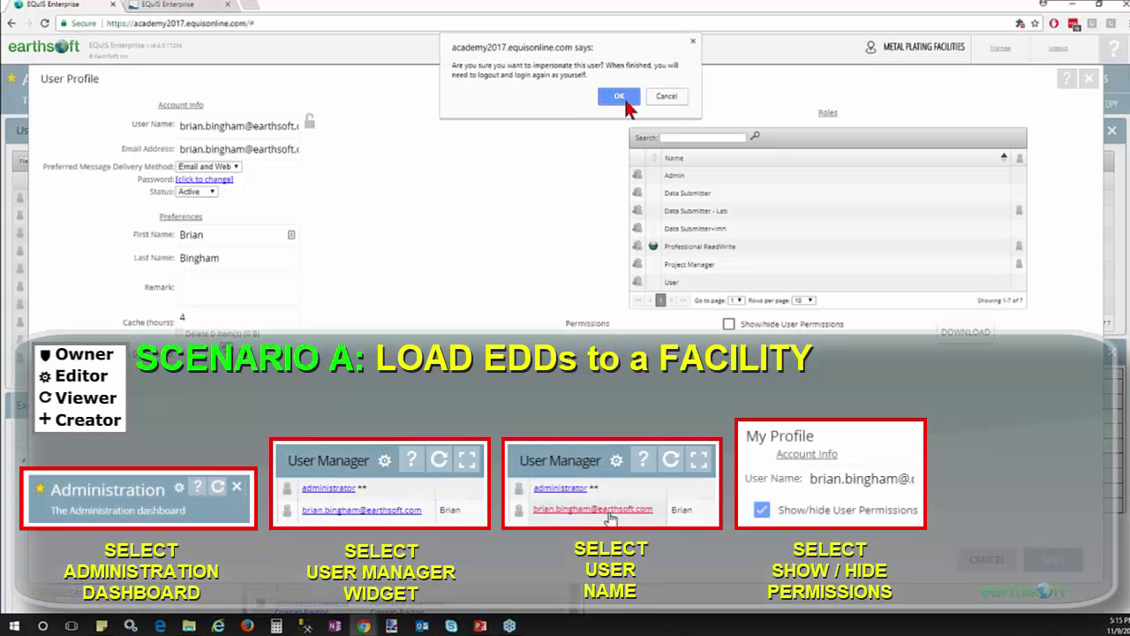
{"action": "left_click", "coordinate": [616, 97]}
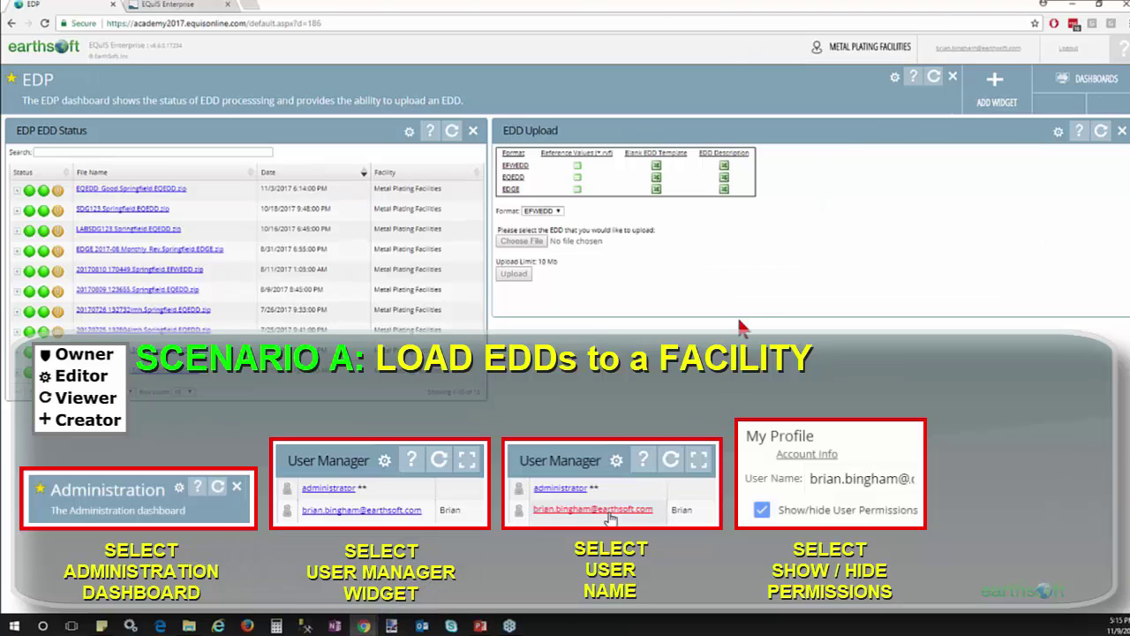
Show the user permissions in the impersonated user's My Profile and examine the permission levels per object type, especially EDDs.
{"action": "left_click", "coordinate": [979, 48]}
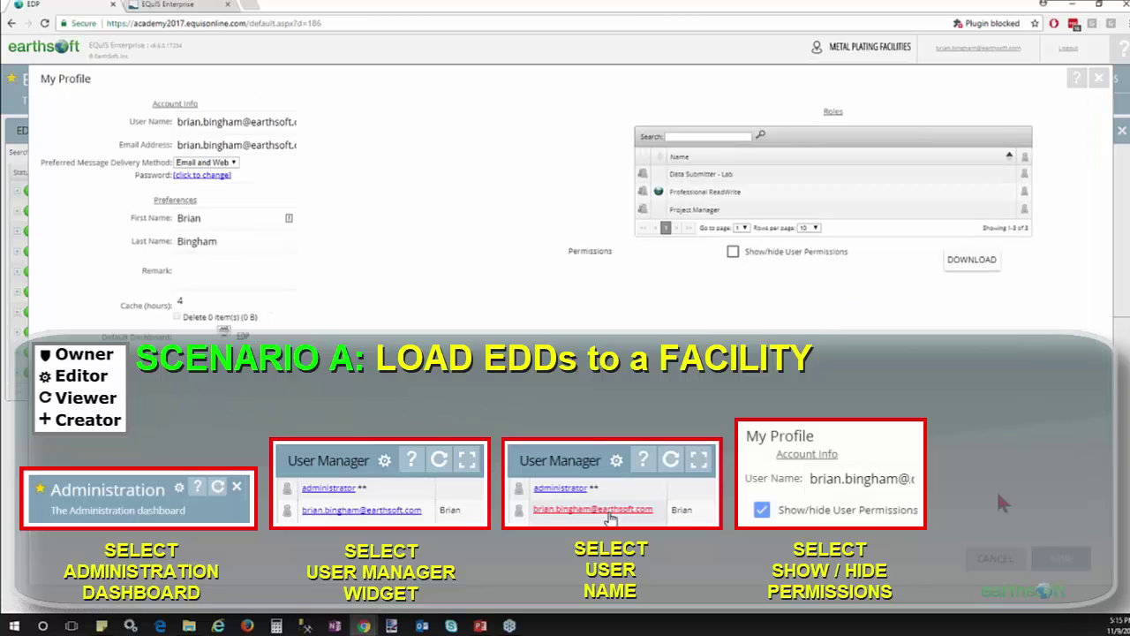
{"action": "left_click", "coordinate": [994, 560]}
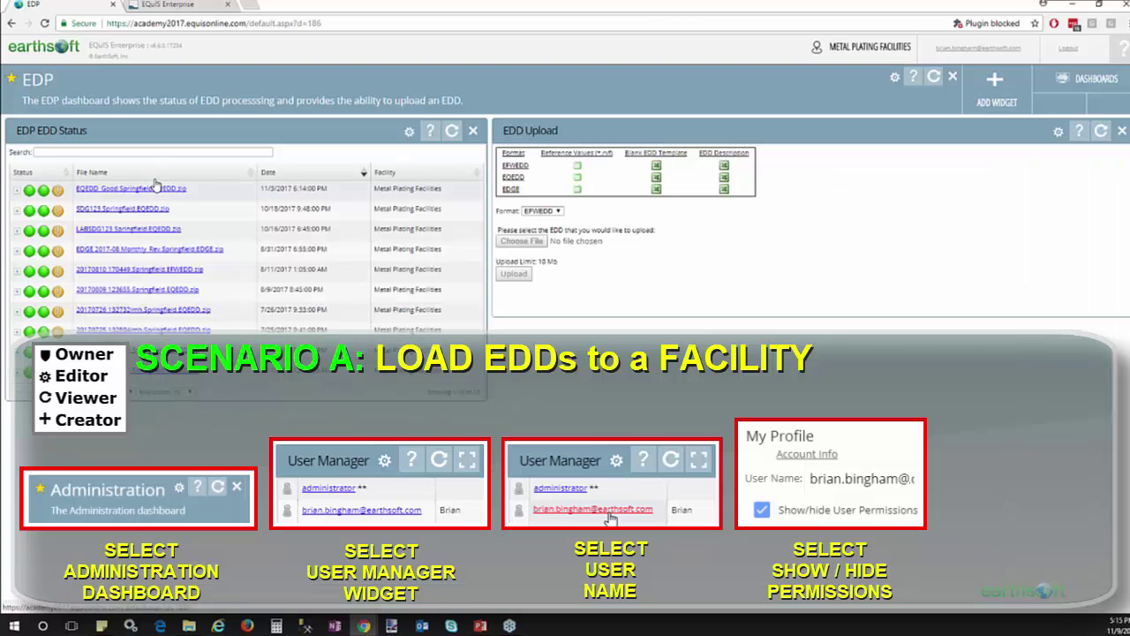
{"action": "left_click", "coordinate": [976, 50]}
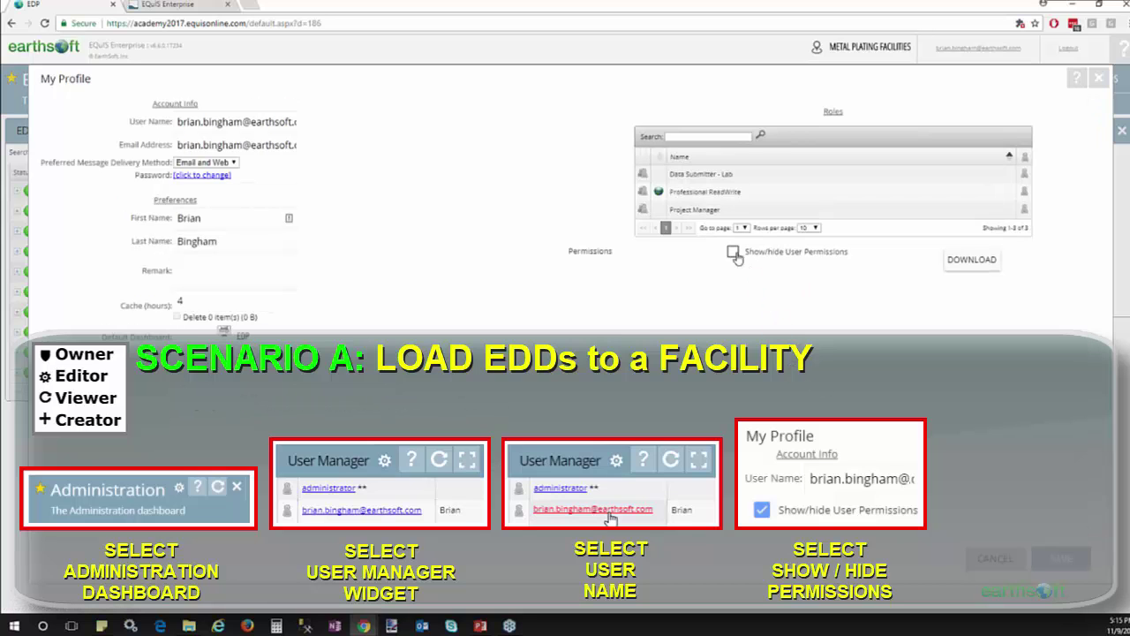
{"action": "left_click", "coordinate": [733, 254]}
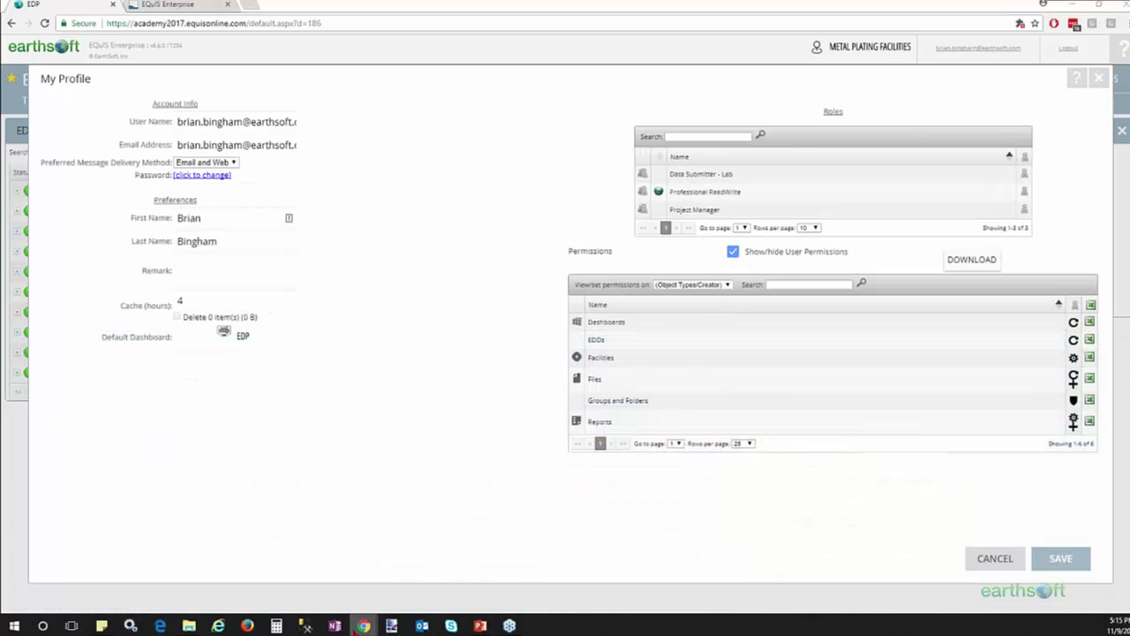
{"action": "mouse_move", "coordinate": [364, 625]}
{"action": "left_click", "coordinate": [406, 601]}
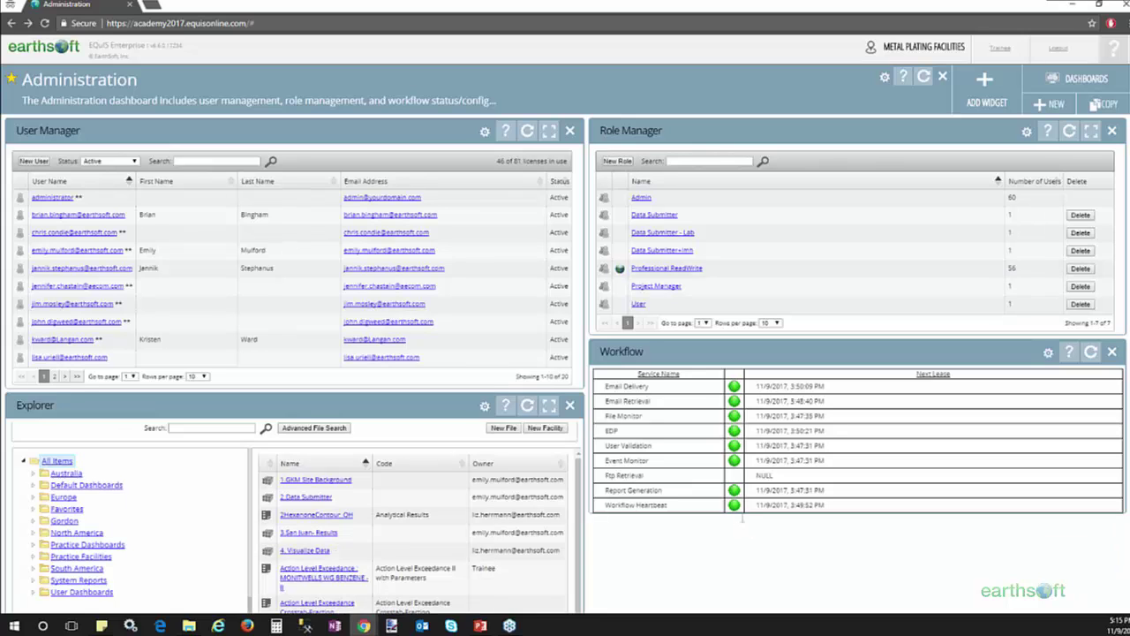
{"action": "left_click", "coordinate": [1066, 8]}
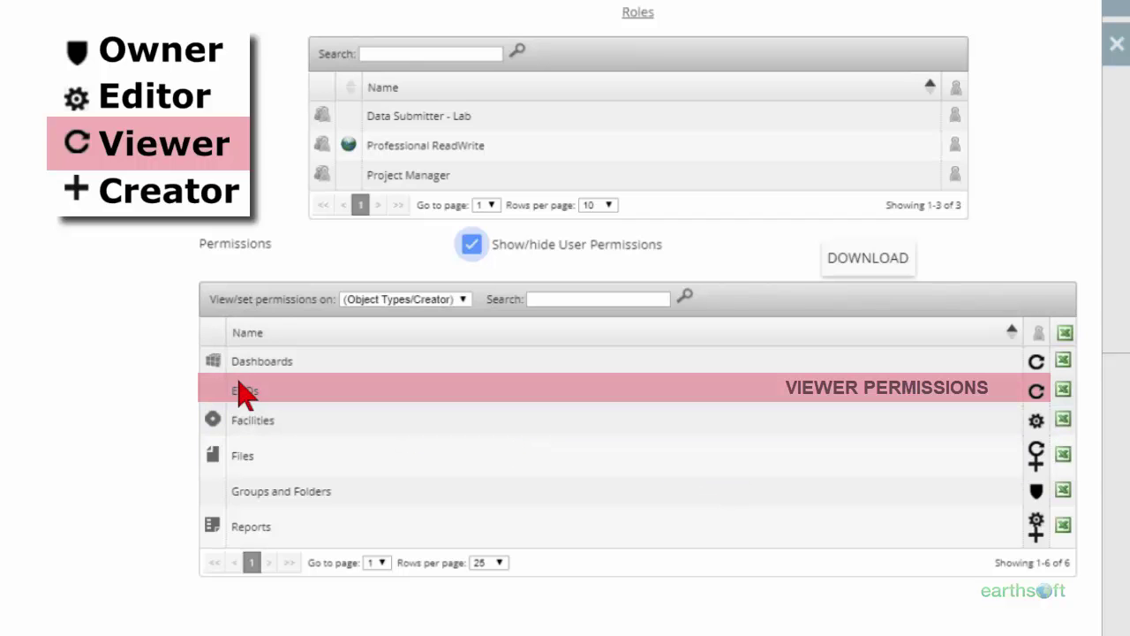
{"action": "mouse_move", "coordinate": [1038, 412]}
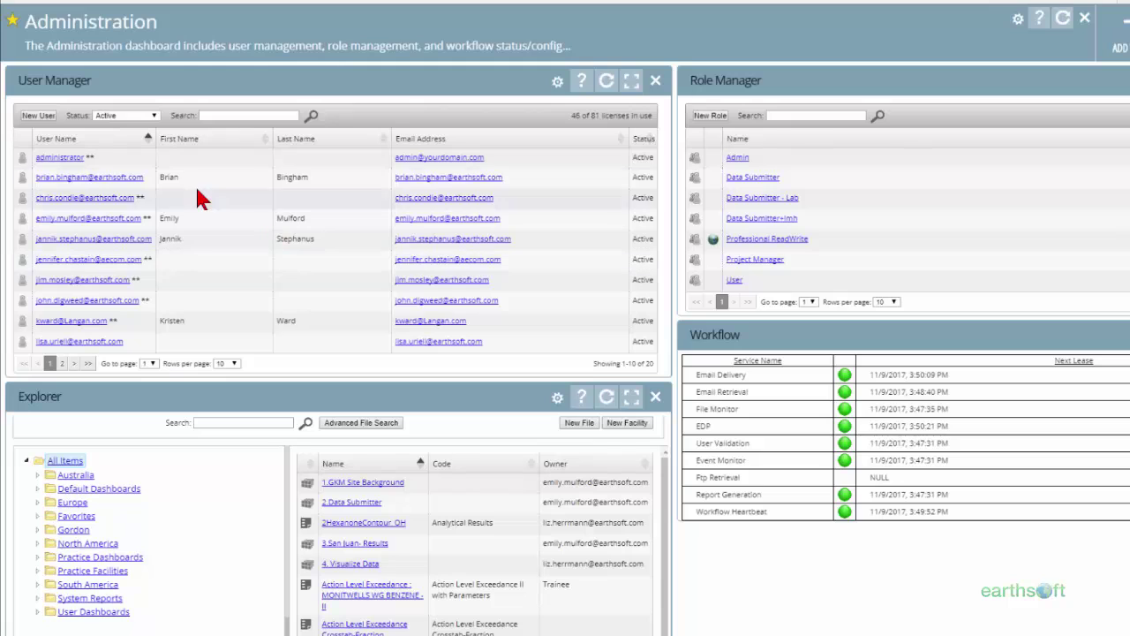
Open the same user's profile in the administrator session, show the user permissions, and inspect which user or role grants the EDDs permission.
{"action": "left_click", "coordinate": [117, 180]}
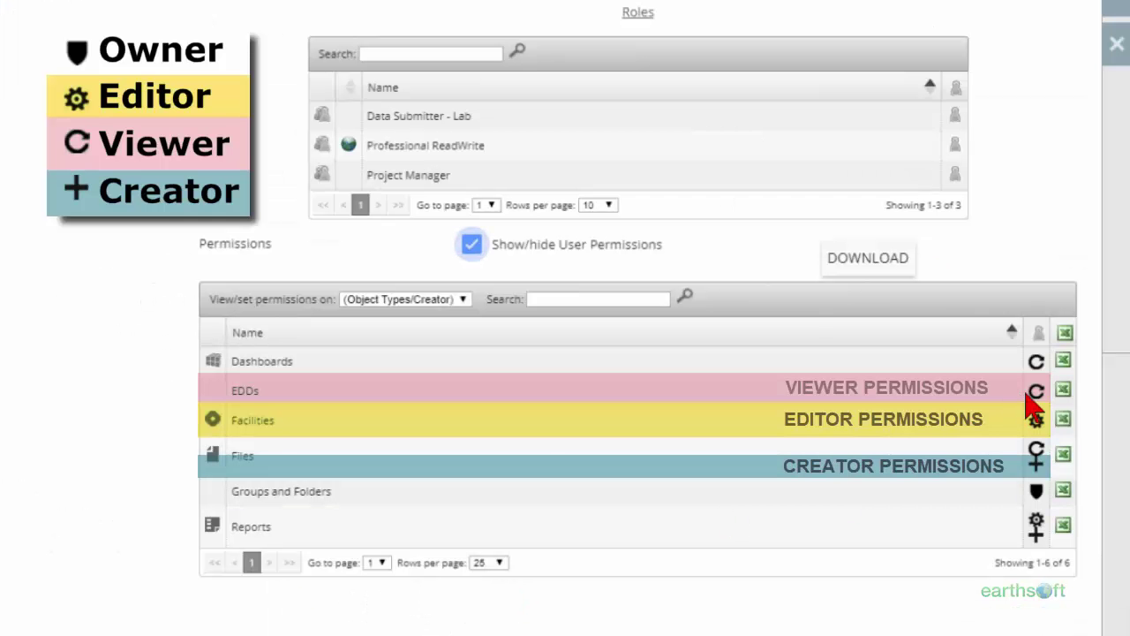
{"action": "mouse_move", "coordinate": [1032, 406]}
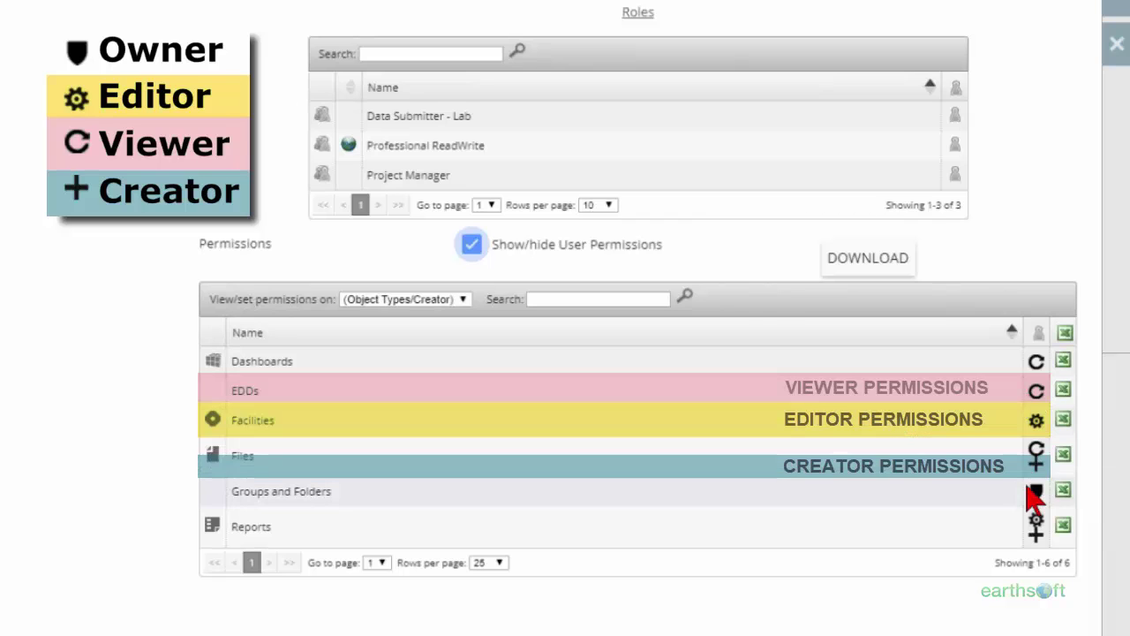
{"action": "mouse_move", "coordinate": [1048, 445]}
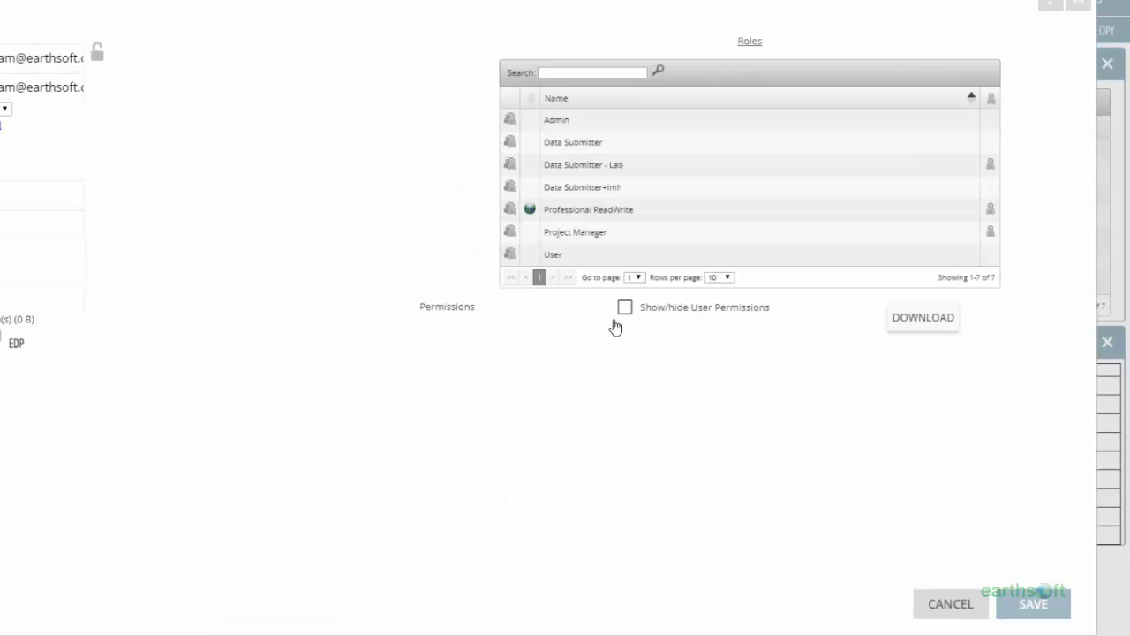
{"action": "left_click", "coordinate": [625, 309]}
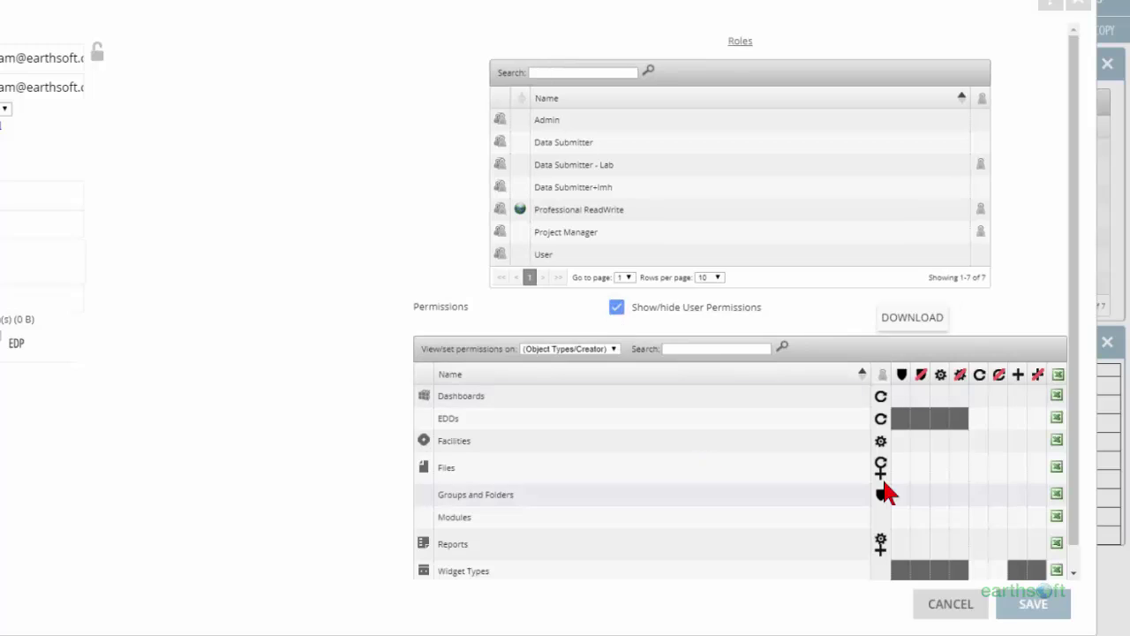
{"action": "left_click", "coordinate": [880, 424]}
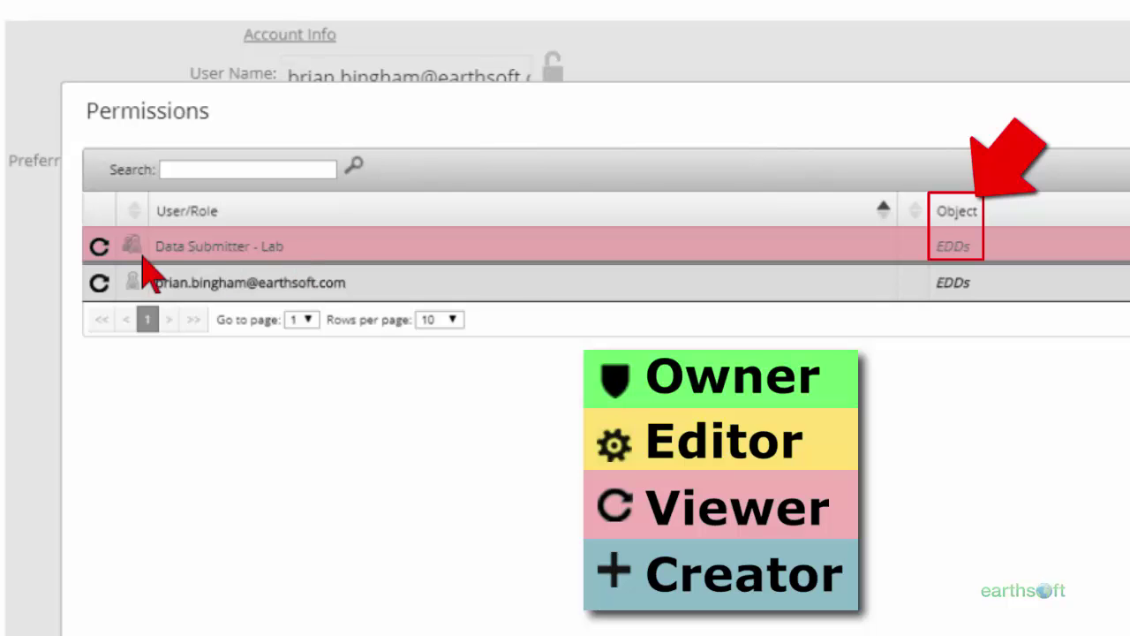
{"action": "mouse_move", "coordinate": [95, 257]}
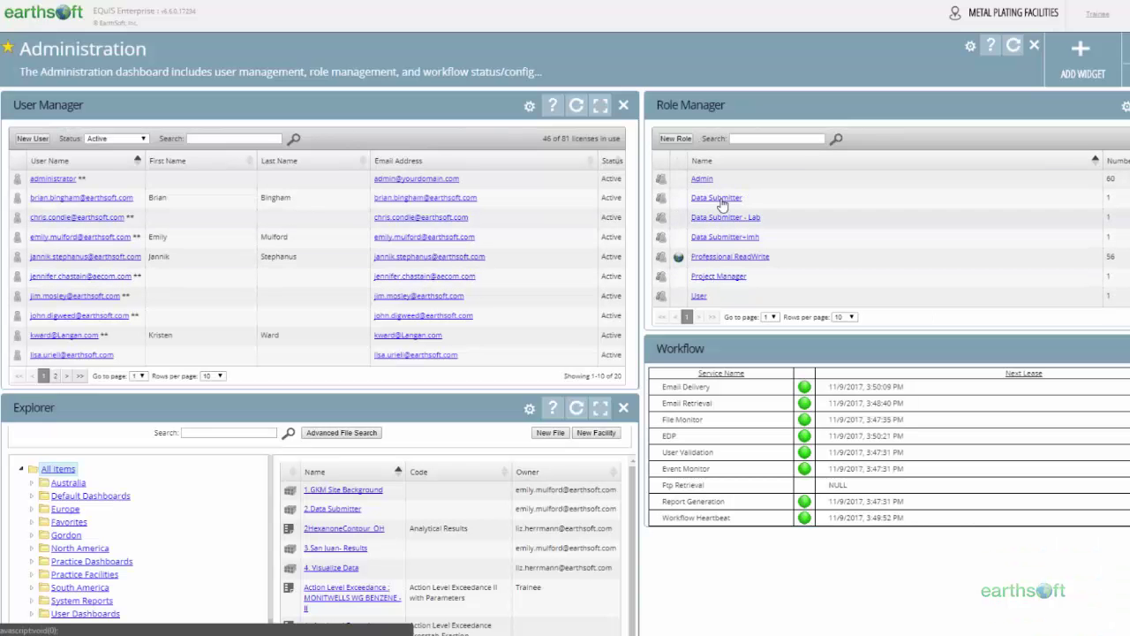
Open the Data Submitter - Lab role and check the EDP EDD Upload help article for the permission required to upload EDDs.
{"action": "left_click", "coordinate": [726, 217]}
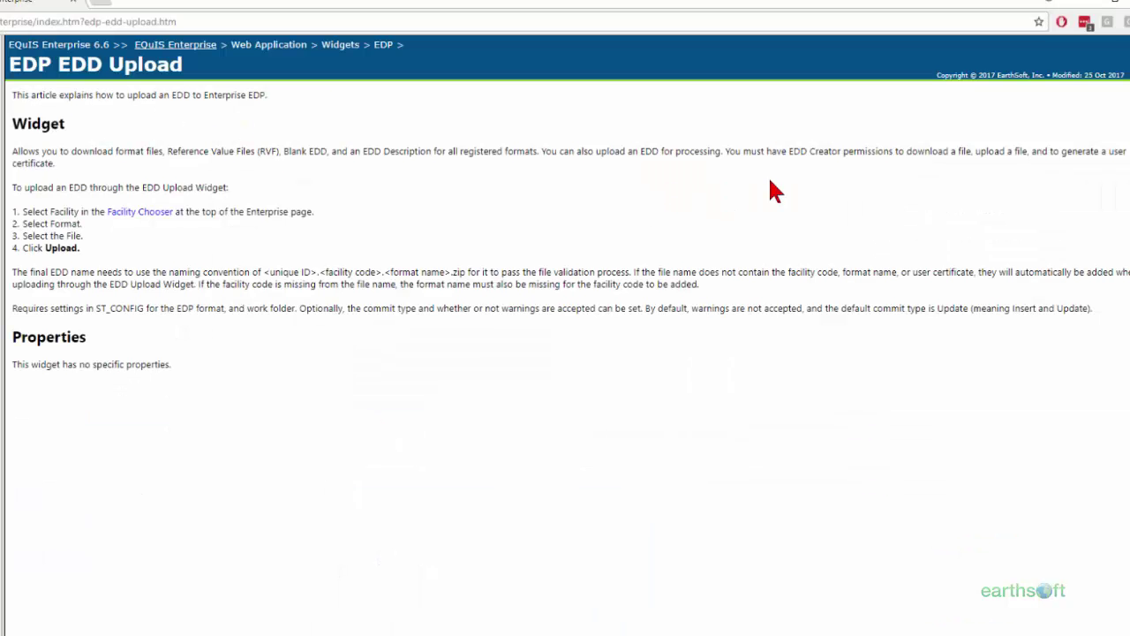
{"action": "left_click_drag", "start_coordinate": [723, 151], "coordinate": [989, 152]}
{"action": "left_click", "coordinate": [654, 213]}
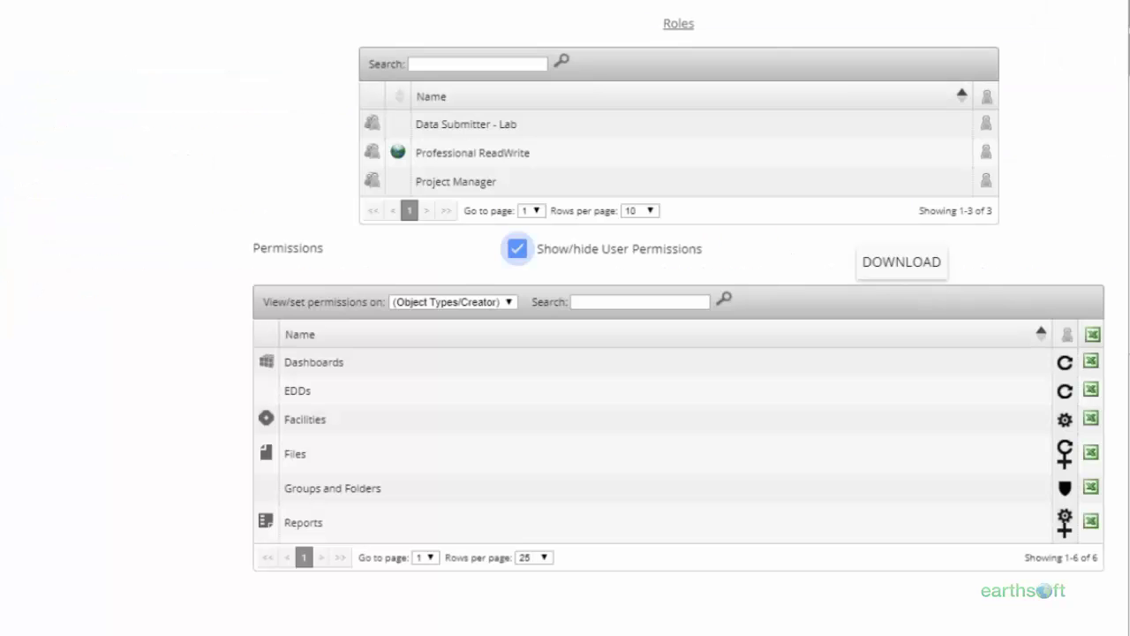
Reopen My Profile for the impersonated user and show the user permissions to recheck the EDDs permission.
{"action": "left_click", "coordinate": [148, 222]}
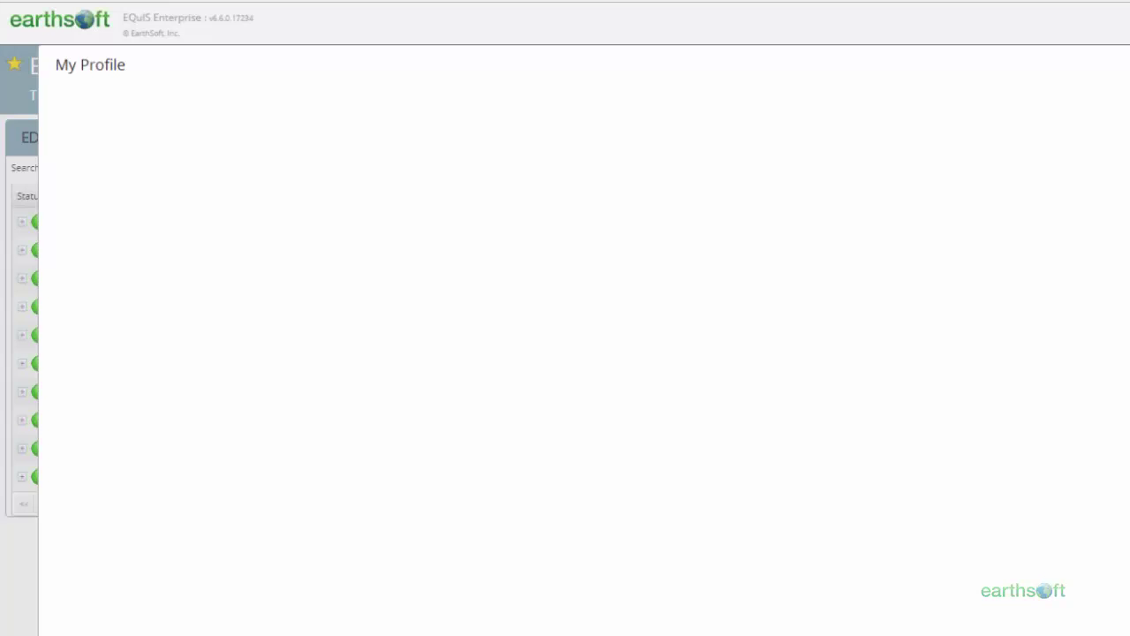
{"action": "scroll", "coordinate": [878, 461], "scroll_direction": "down", "scroll_amount": 6}
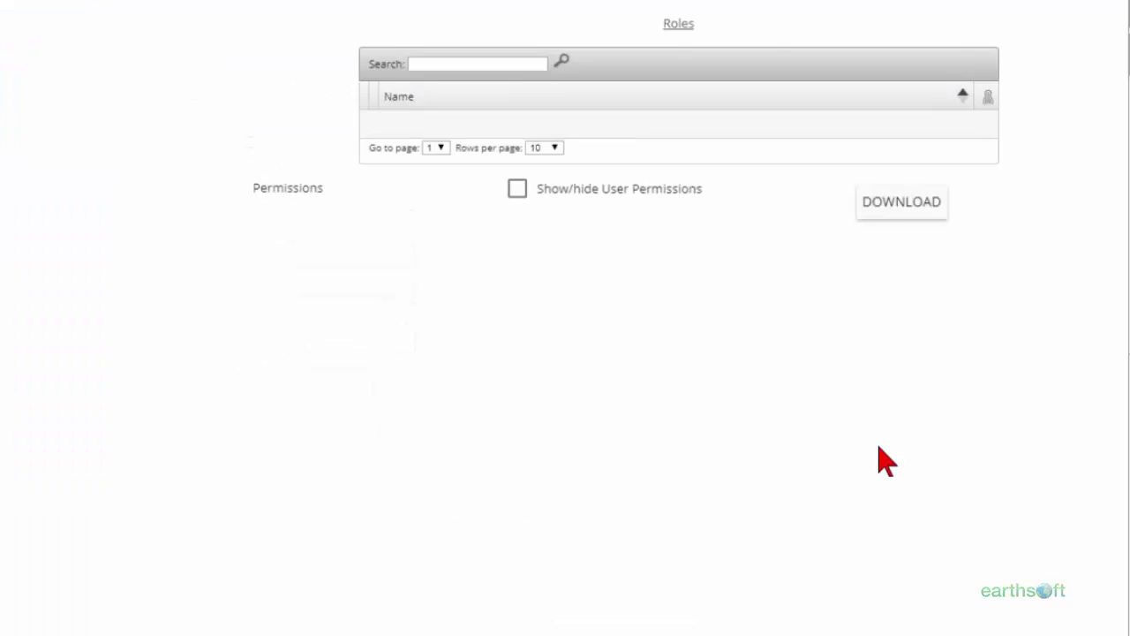
{"action": "left_click", "coordinate": [612, 264]}
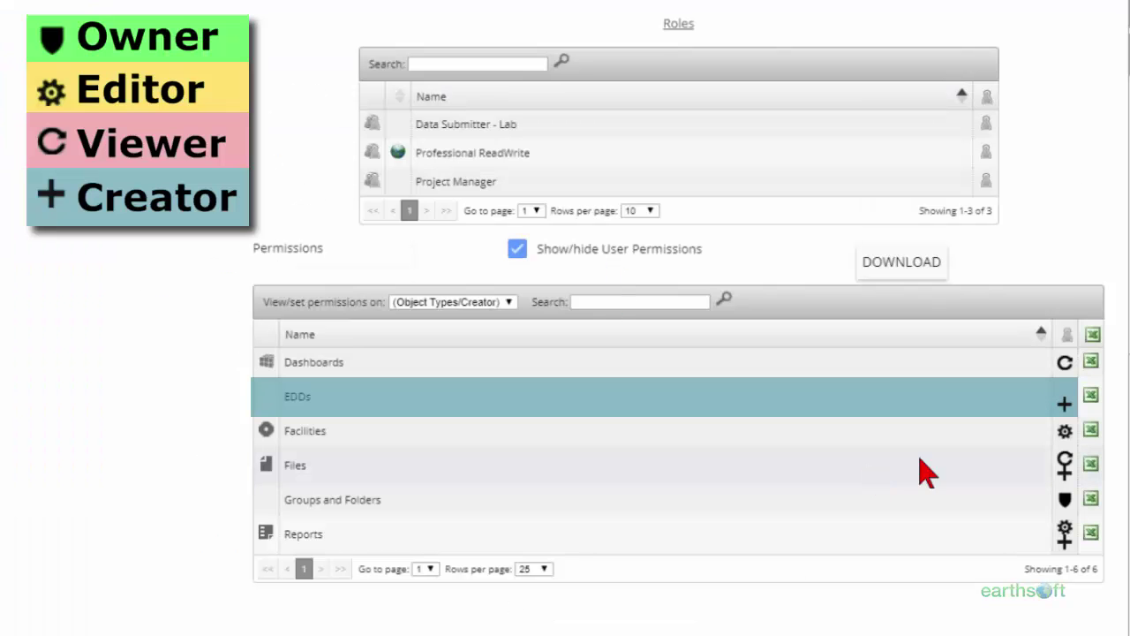
{"action": "mouse_move", "coordinate": [1066, 415]}
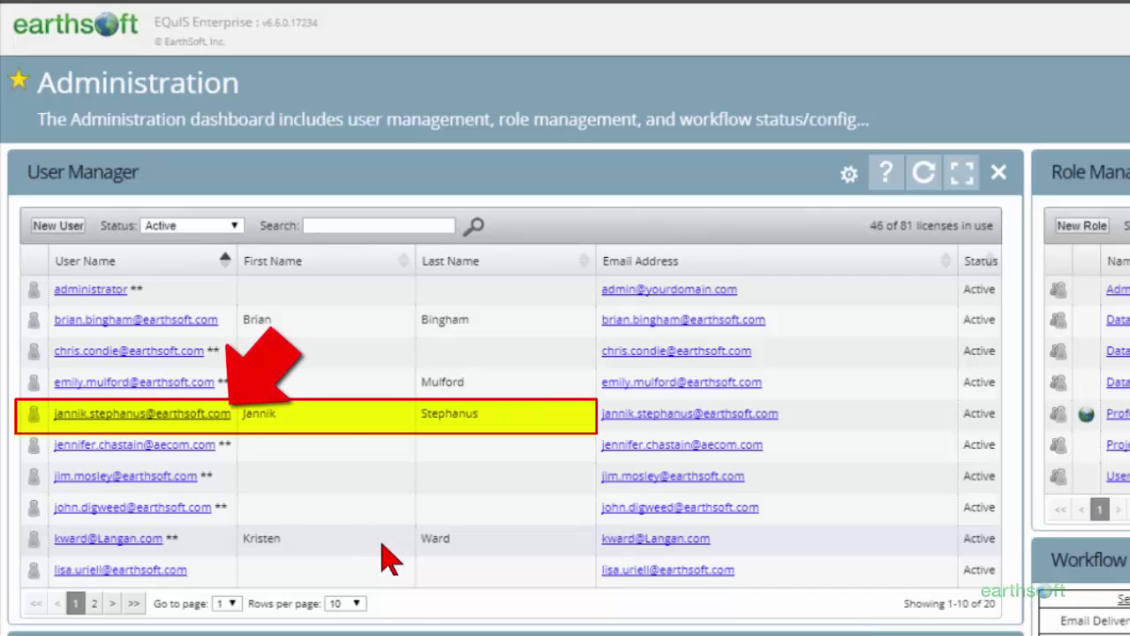
Review the EDDs permission in the profile of the fifth user listed, close the profile, and open the User role.
{"action": "left_click", "coordinate": [159, 421]}
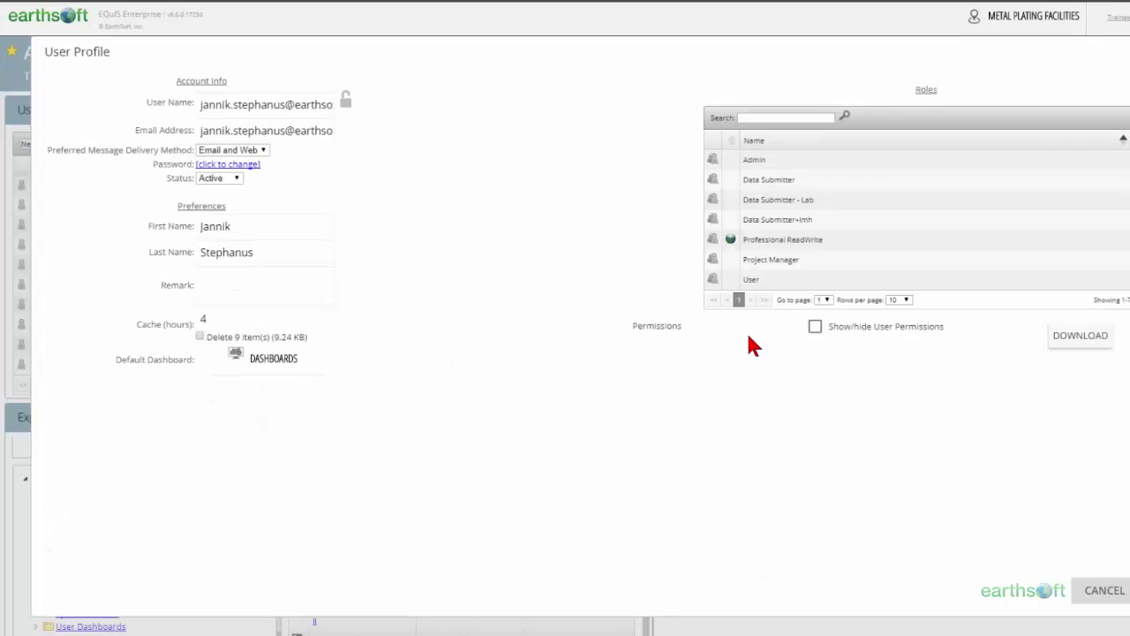
{"action": "left_click", "coordinate": [815, 326]}
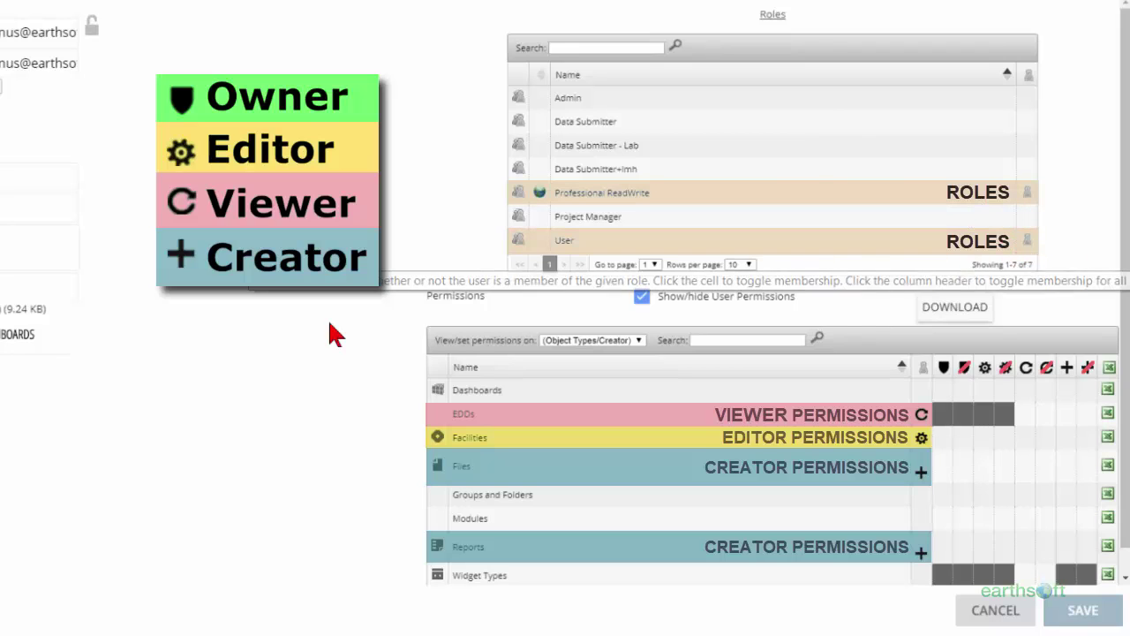
{"action": "scroll", "coordinate": [328, 324], "scroll_direction": "down", "scroll_amount": 1}
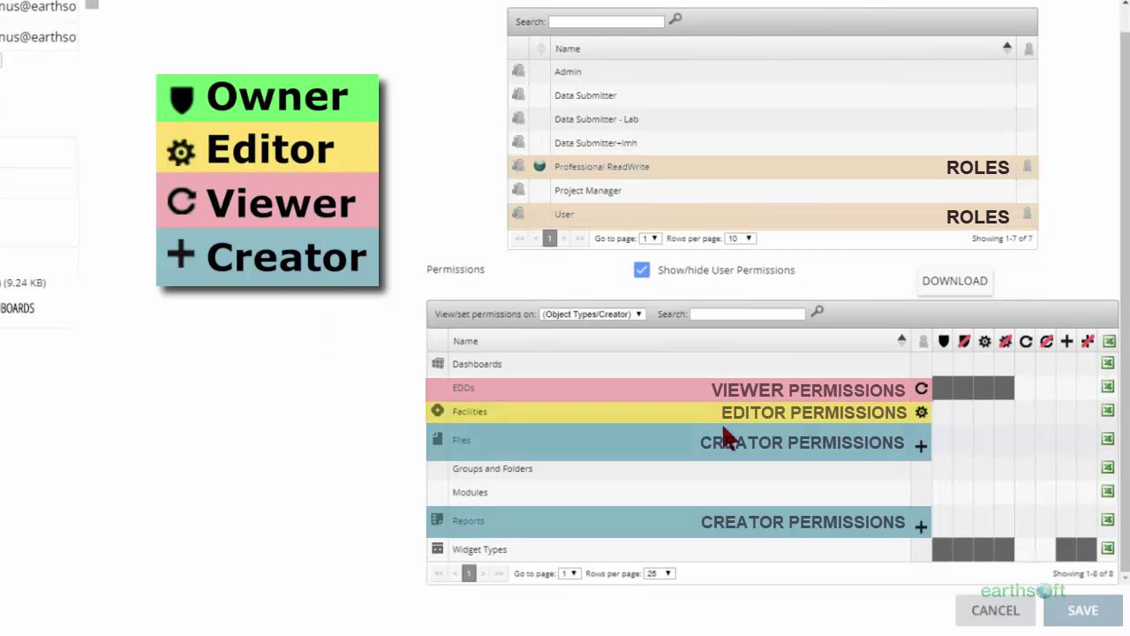
{"action": "left_click", "coordinate": [923, 395]}
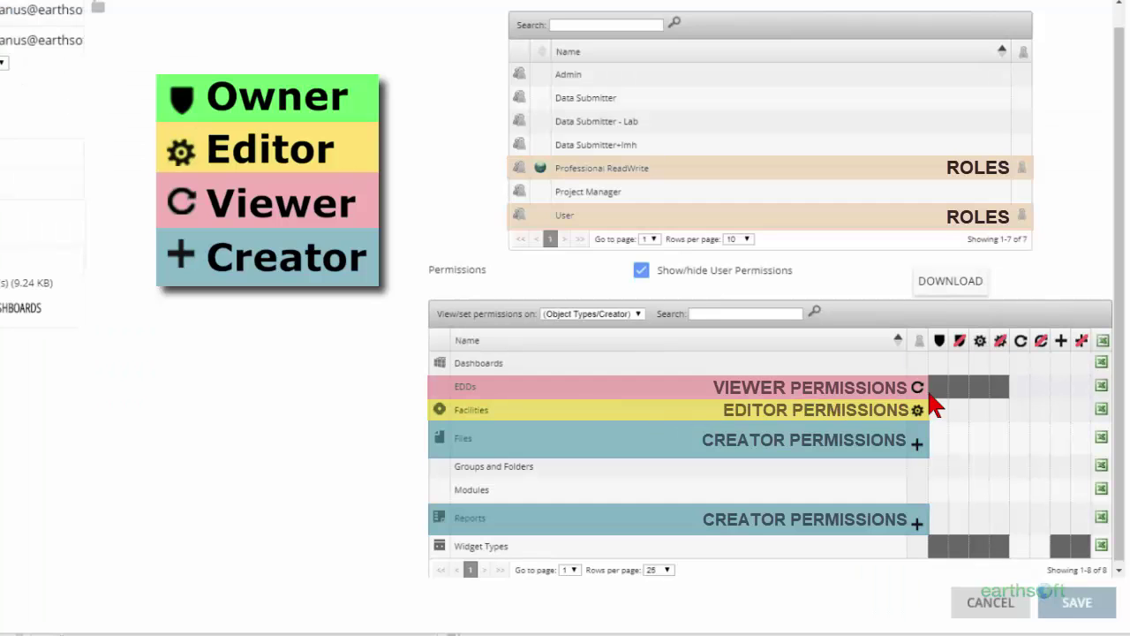
{"action": "left_click", "coordinate": [980, 608]}
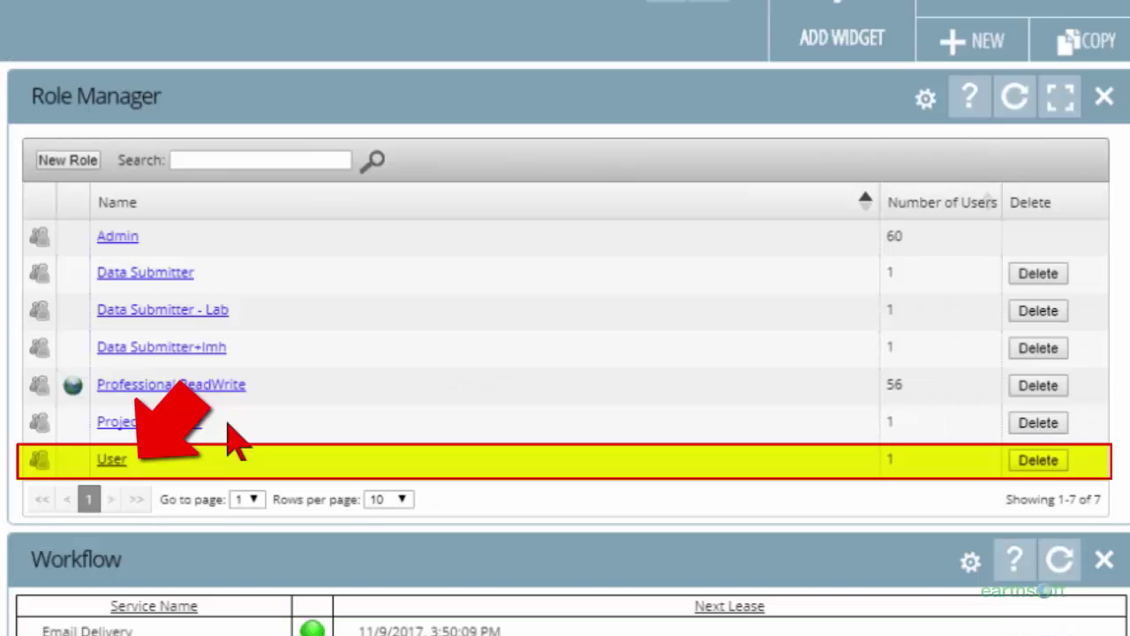
{"action": "left_click", "coordinate": [113, 461]}
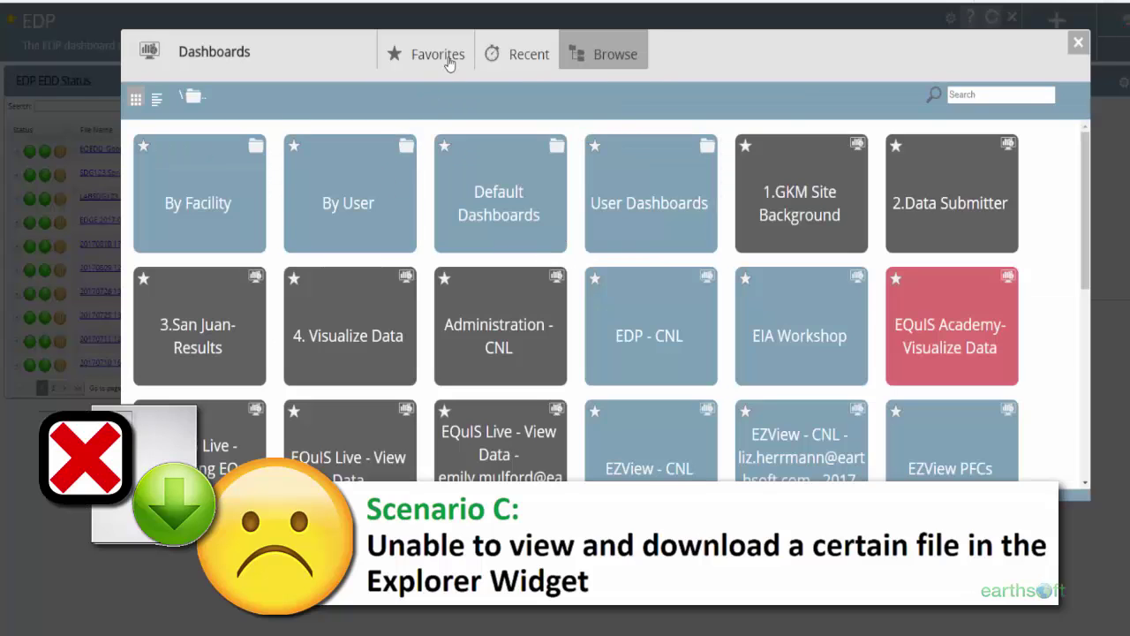
Open the Administration dashboard from the favorites and search the Explorer widget for "unicorn".
{"action": "left_click", "coordinate": [445, 57]}
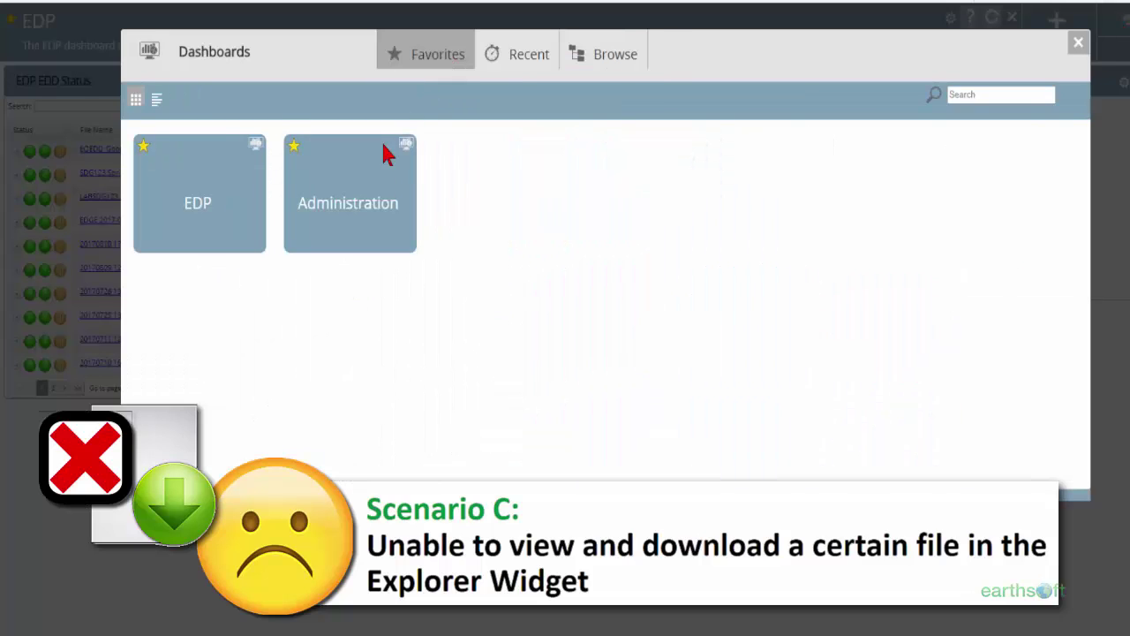
{"action": "left_click", "coordinate": [360, 185]}
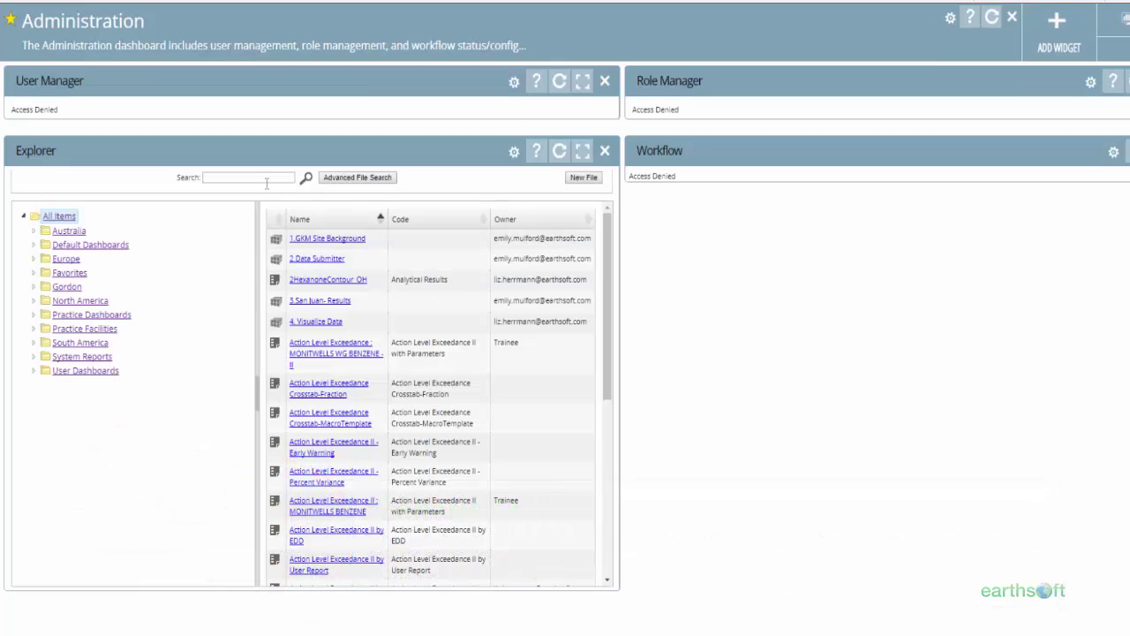
{"action": "left_click", "coordinate": [265, 181]}
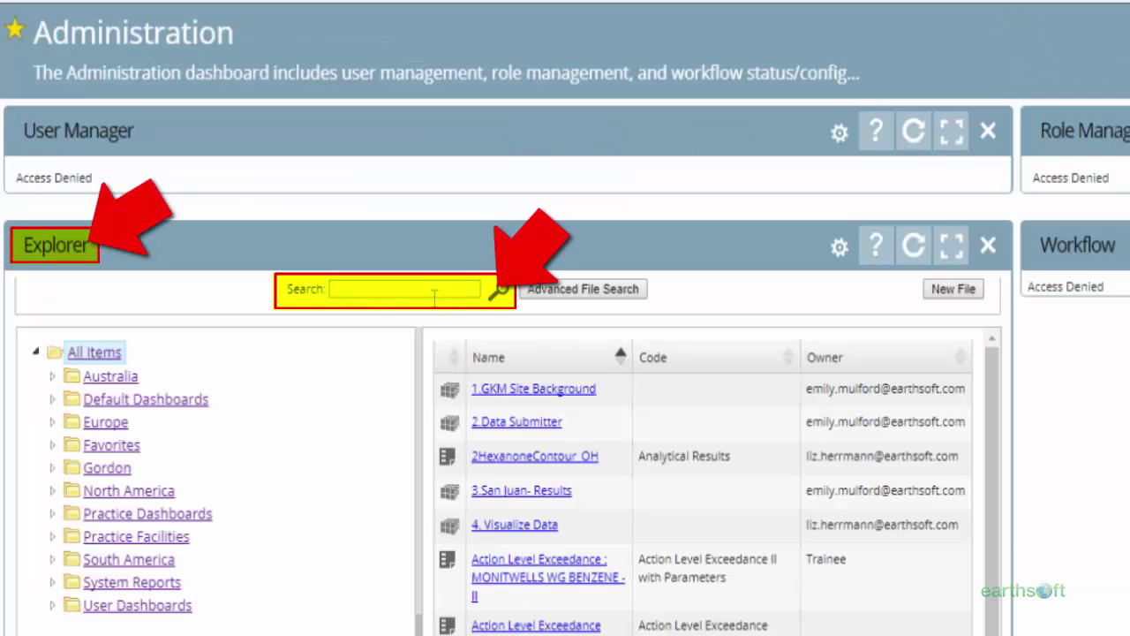
{"action": "type", "text": "unicorn"}
{"action": "left_click", "coordinate": [499, 292]}
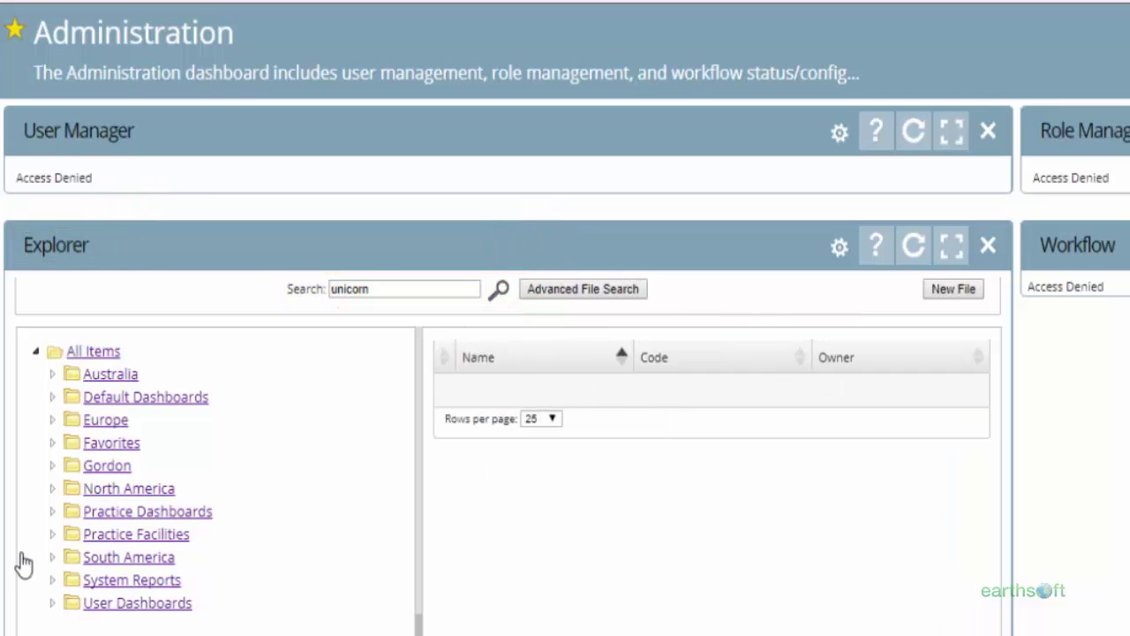
{"action": "left_click", "coordinate": [387, 294]}
{"action": "left_click_drag", "start_coordinate": [387, 294], "coordinate": [311, 297]}
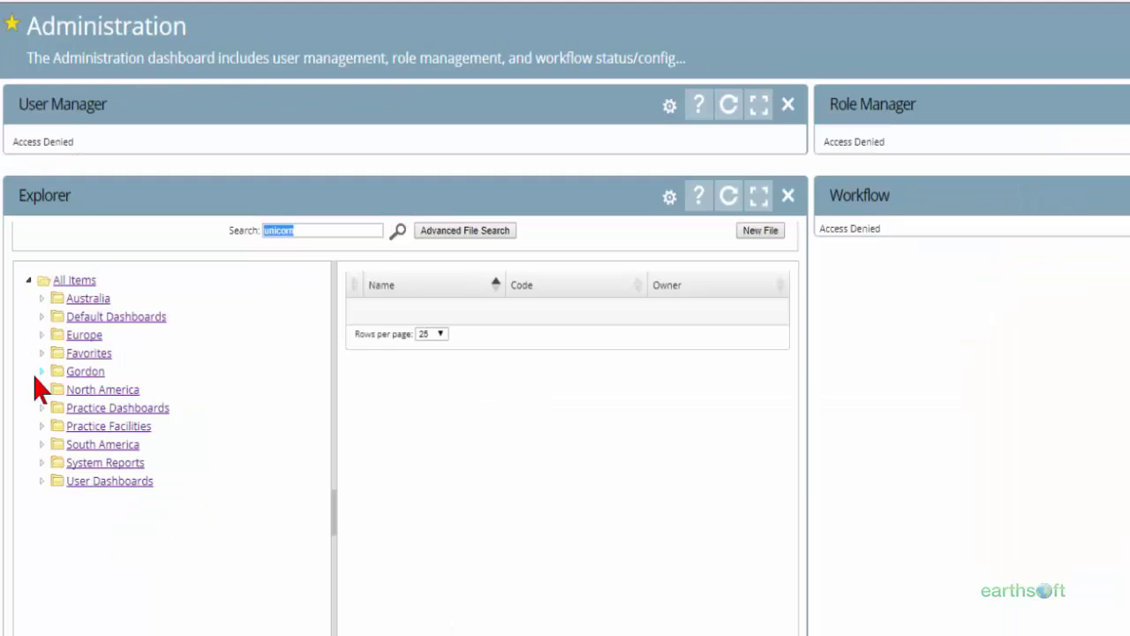
Expand North America and Gold King Mine in the Explorer tree and check the Files and User Reports folders for the unicorn file.
{"action": "left_click", "coordinate": [97, 489]}
{"action": "left_click", "coordinate": [42, 390]}
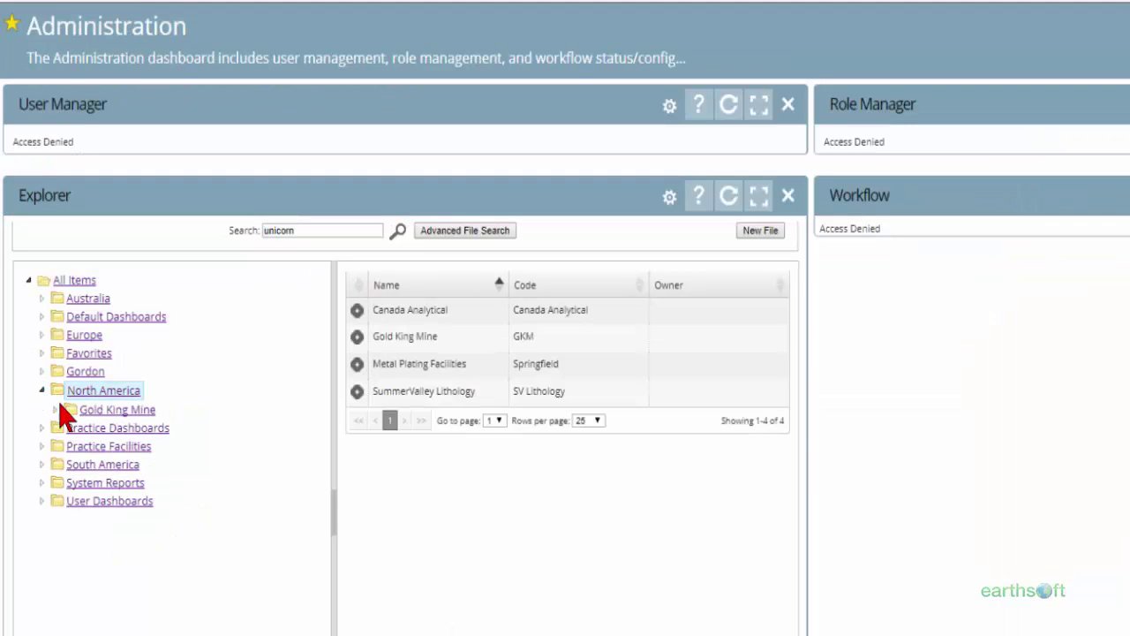
{"action": "left_click", "coordinate": [71, 408]}
{"action": "left_click", "coordinate": [55, 408]}
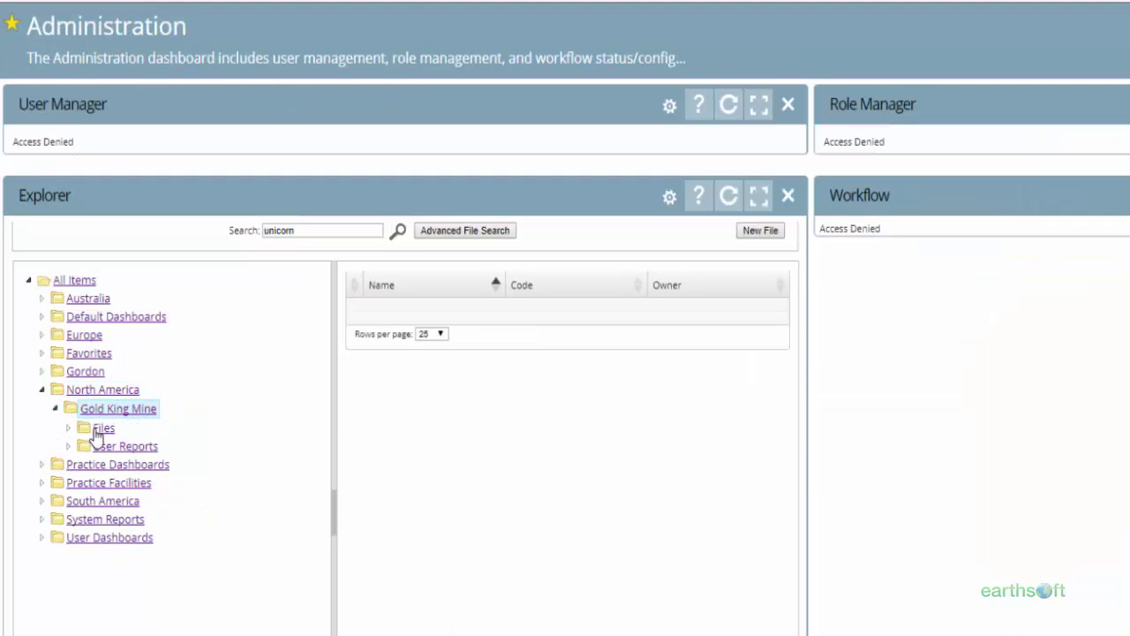
{"action": "left_click", "coordinate": [99, 427]}
{"action": "left_click", "coordinate": [106, 447]}
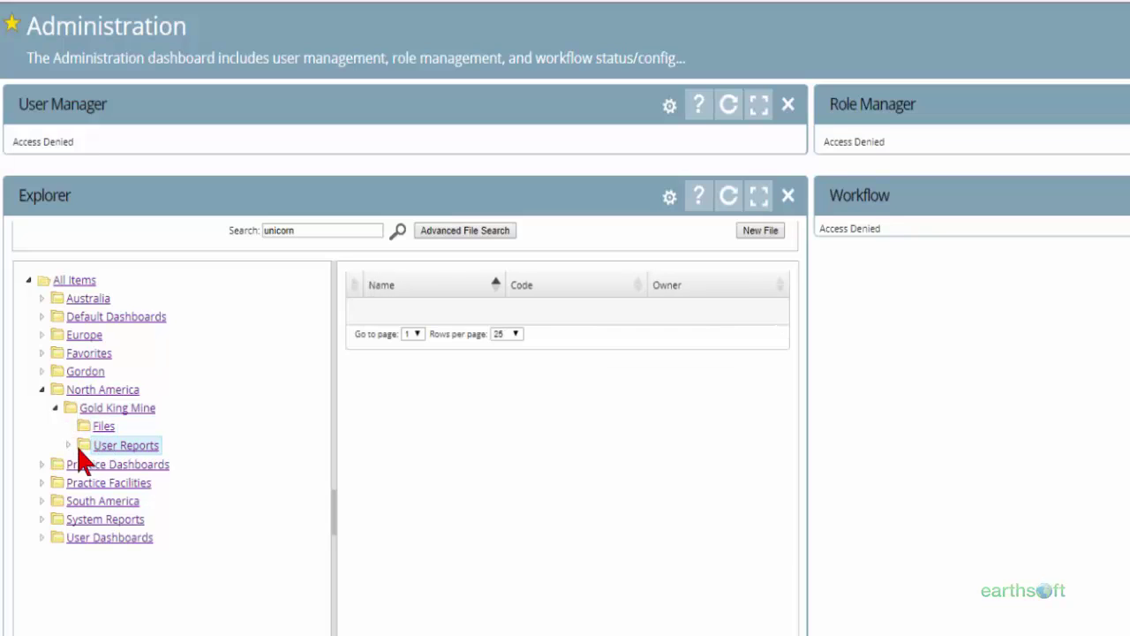
{"action": "left_click", "coordinate": [99, 390]}
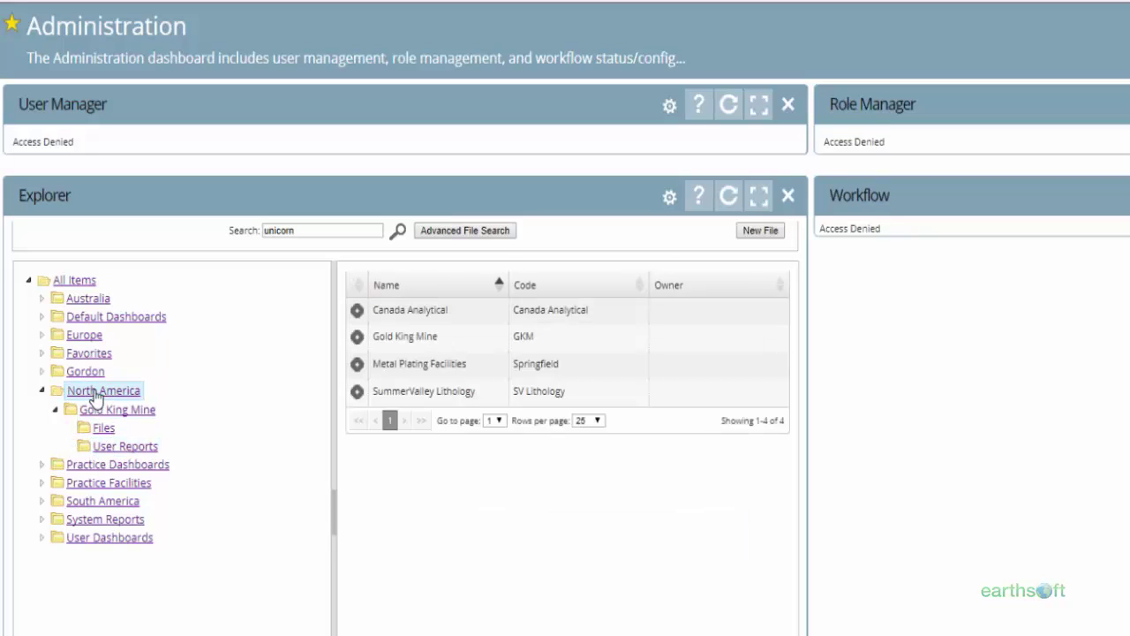
Switch to the administrator's Administration dashboard and search its Explorer widget for "unicorn".
{"action": "left_click", "coordinate": [398, 232]}
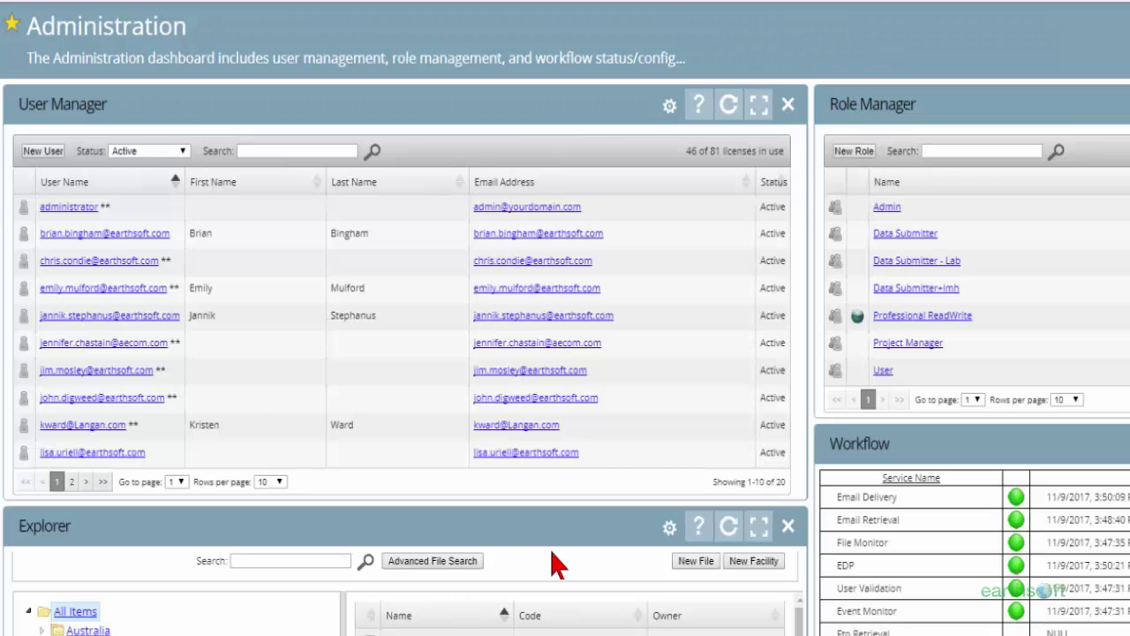
{"action": "left_click", "coordinate": [291, 561]}
{"action": "type", "text": "unicorn"}
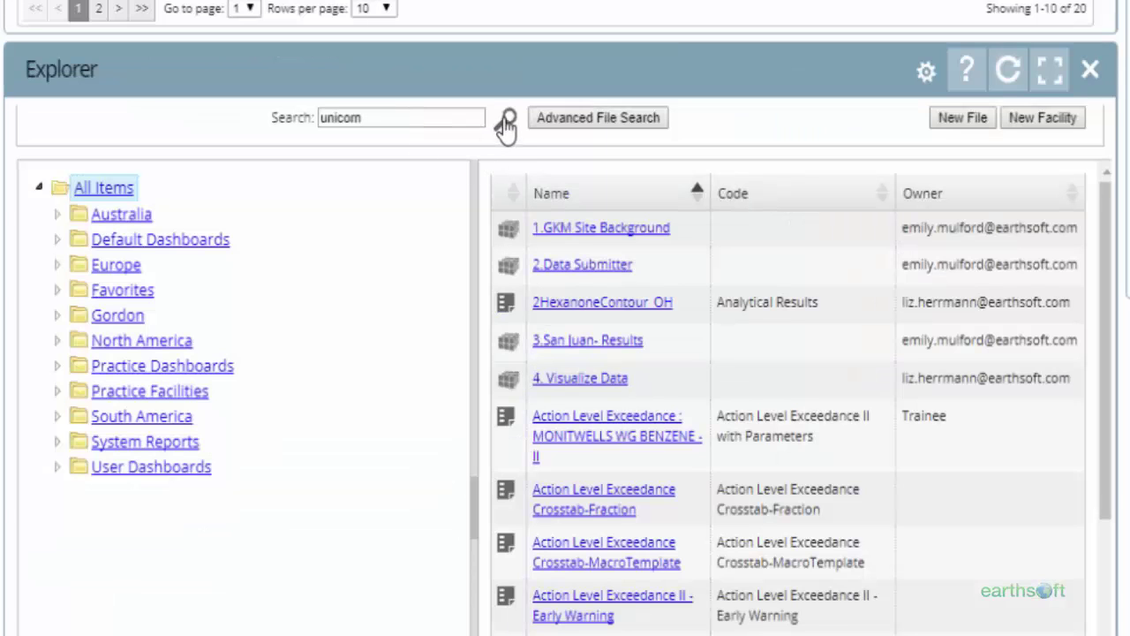
{"action": "left_click", "coordinate": [505, 119]}
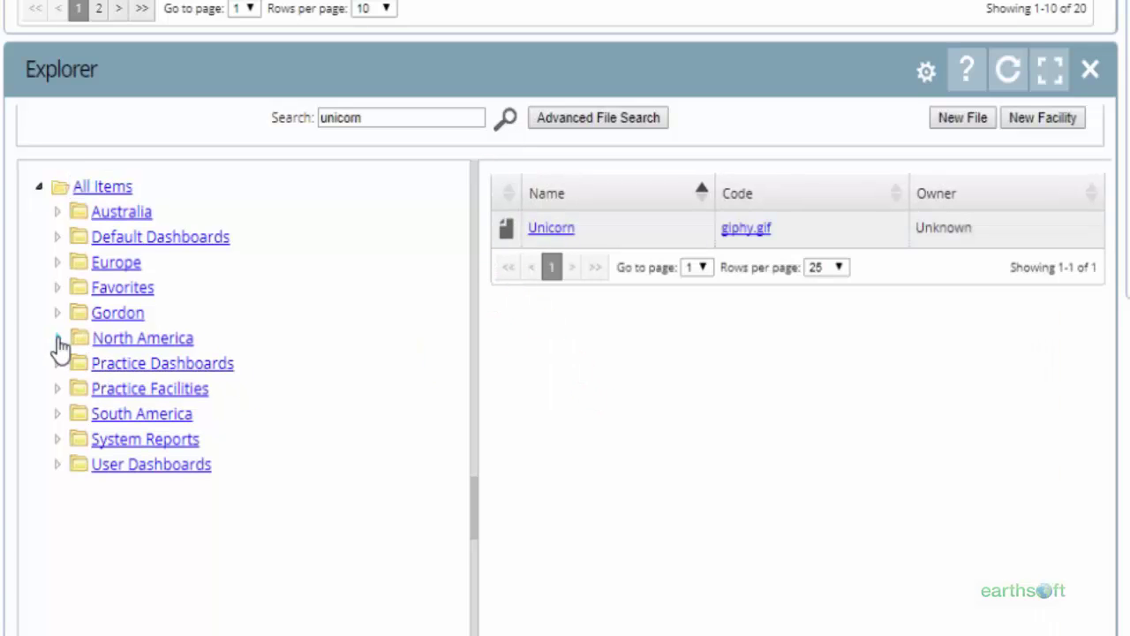
Open the North America/Gold King Mine/Files/Images folder in Explorer and compare the folder tree with the restricted user's window.
{"action": "left_click", "coordinate": [150, 341]}
{"action": "scroll", "coordinate": [220, 265], "scroll_direction": "down", "scroll_amount": 3}
{"action": "left_click", "coordinate": [57, 213]}
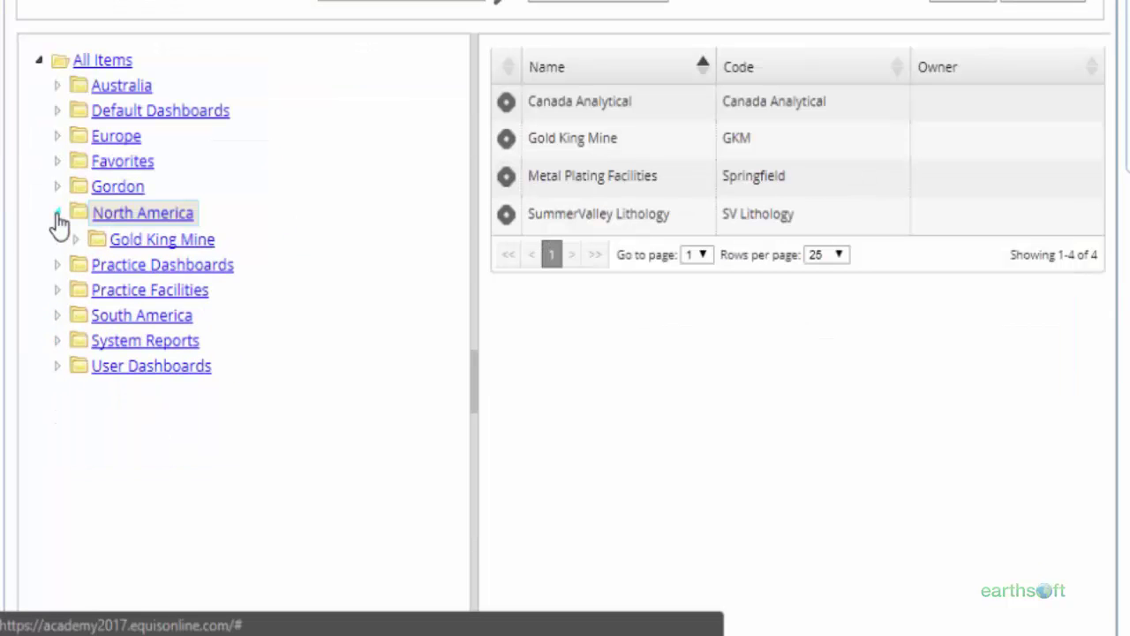
{"action": "left_click", "coordinate": [116, 243]}
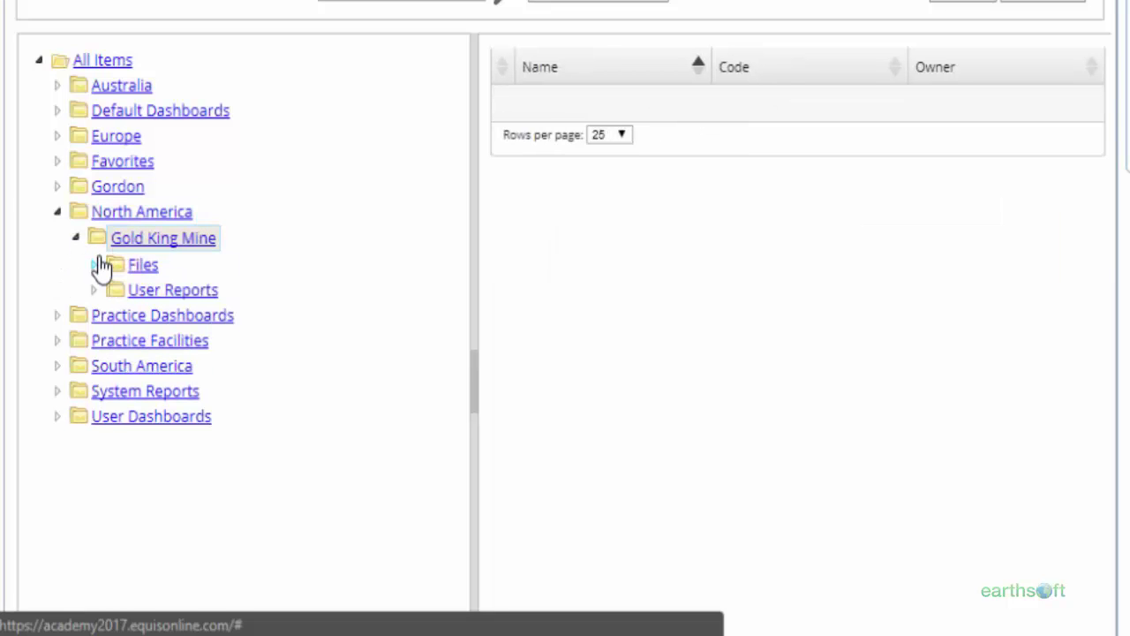
{"action": "left_click", "coordinate": [95, 265]}
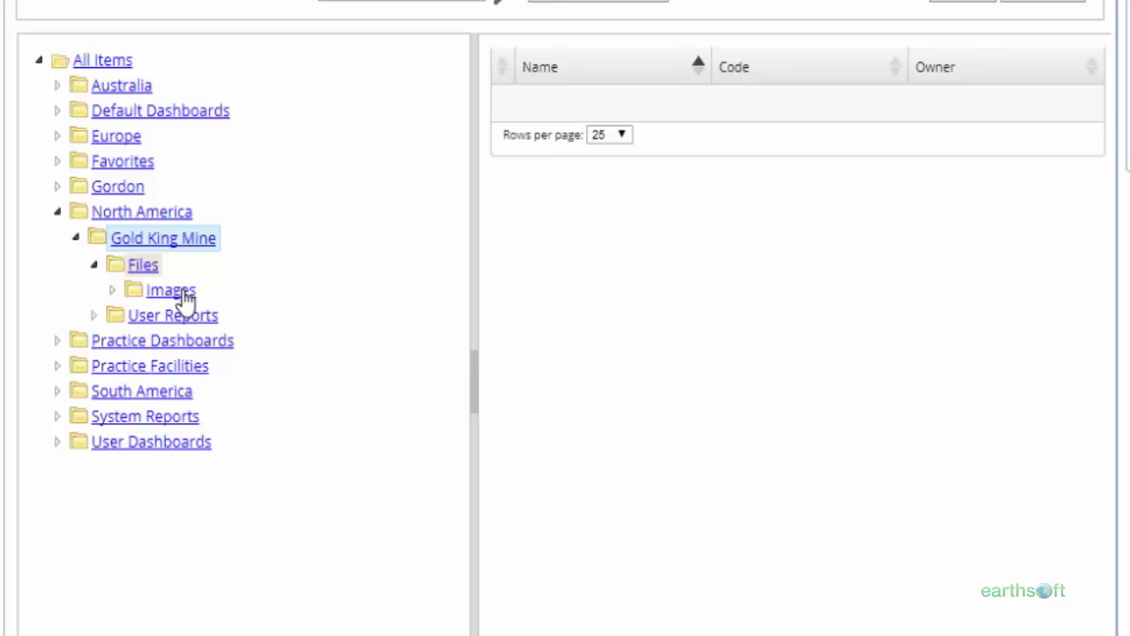
{"action": "left_click", "coordinate": [159, 297]}
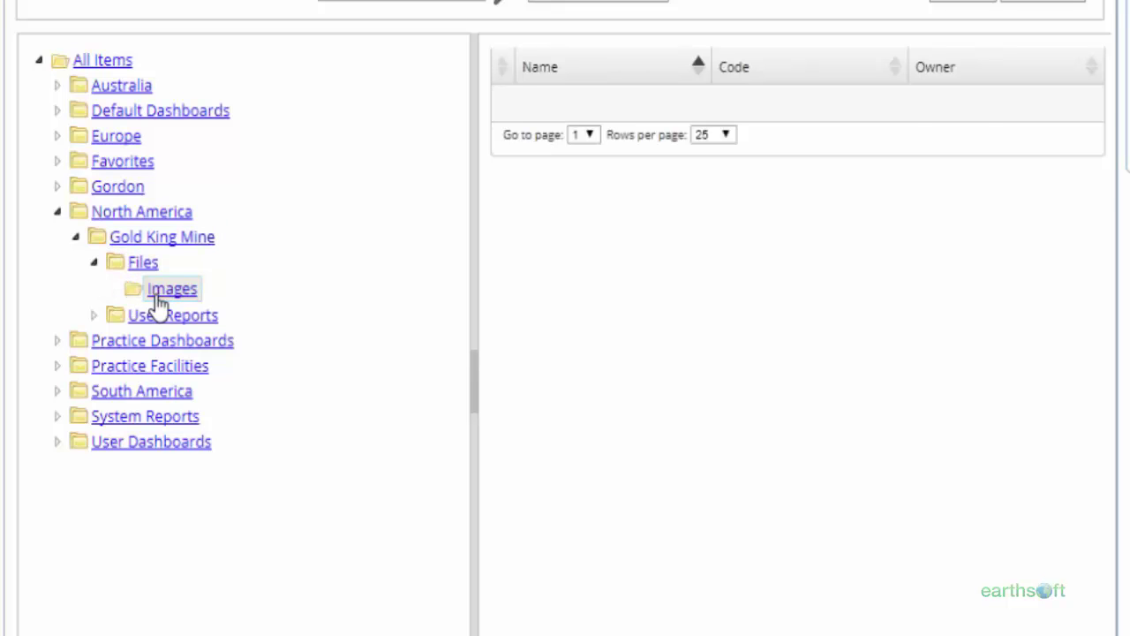
{"action": "left_click", "coordinate": [630, 606]}
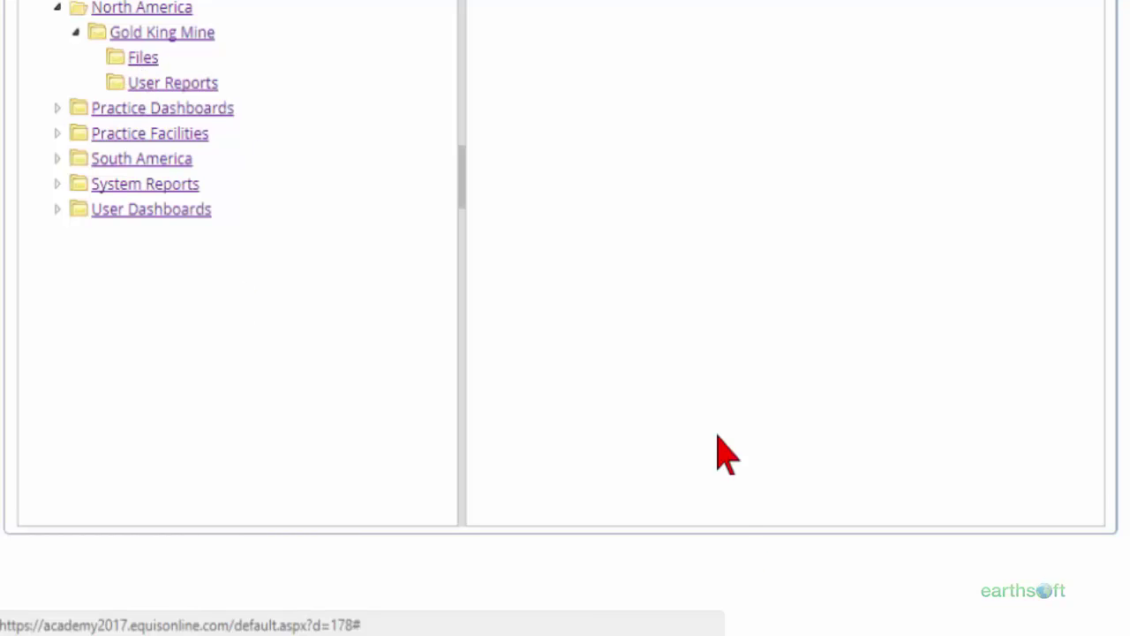
{"action": "left_click", "coordinate": [764, 623]}
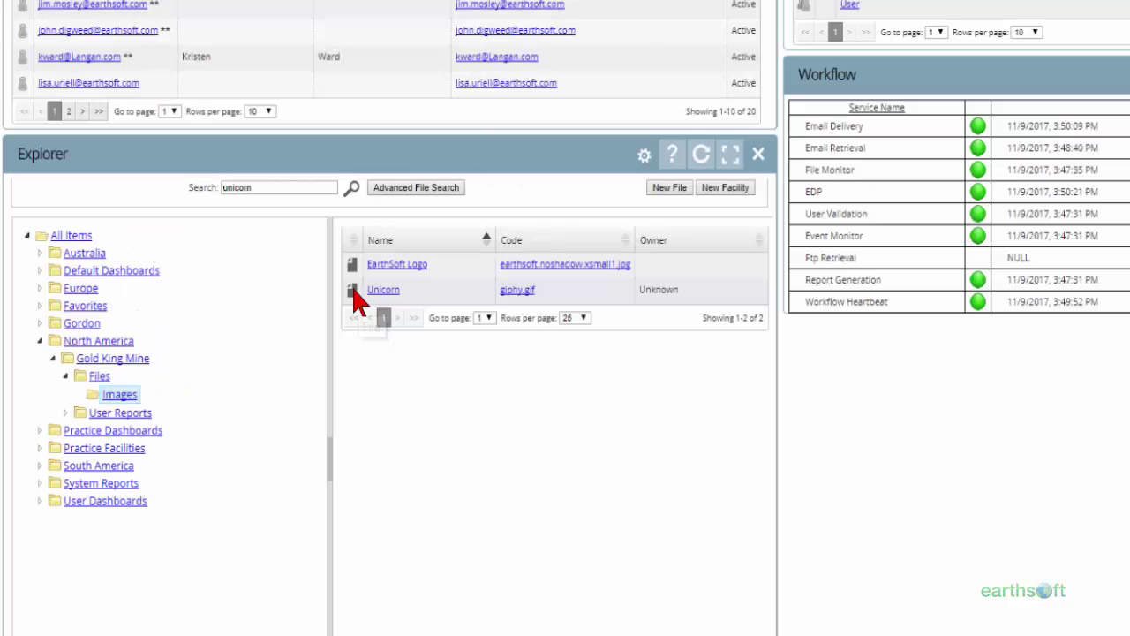
Open the Images folder's permissions, examine the sources of the affected user's effective permission, and close the permissions.
{"action": "right_click", "coordinate": [509, 140]}
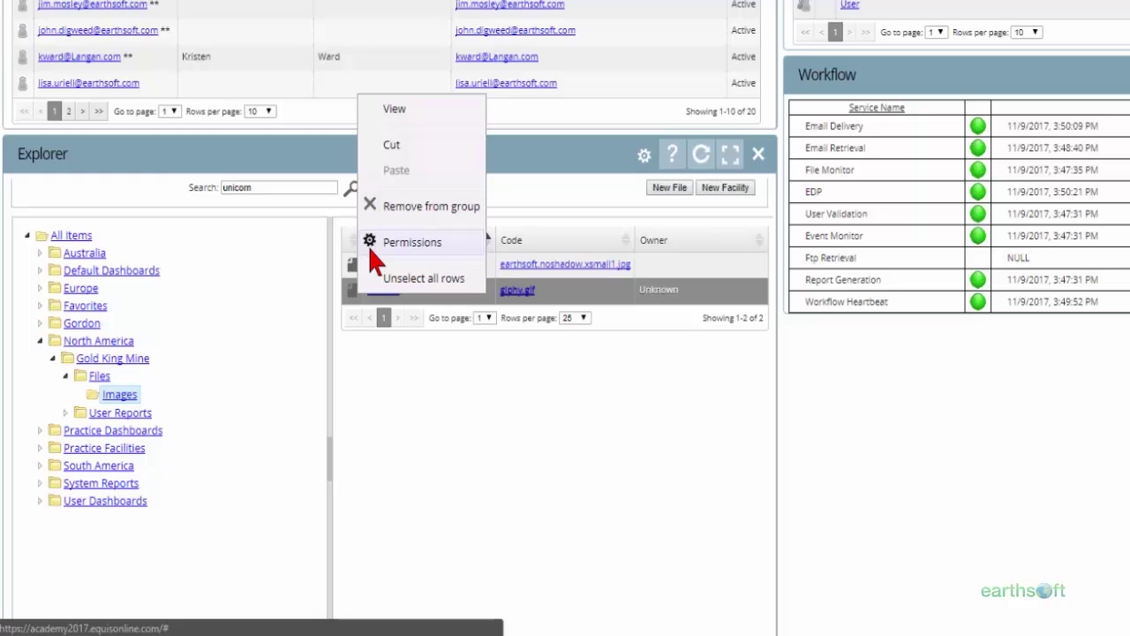
{"action": "left_click", "coordinate": [381, 385]}
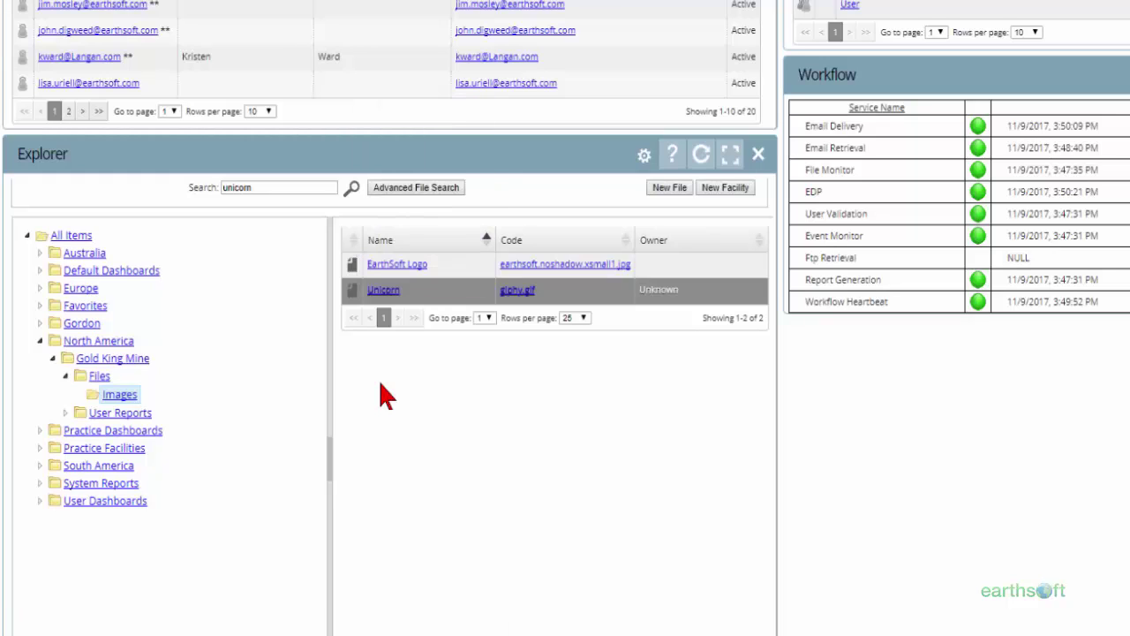
{"action": "right_click", "coordinate": [112, 397]}
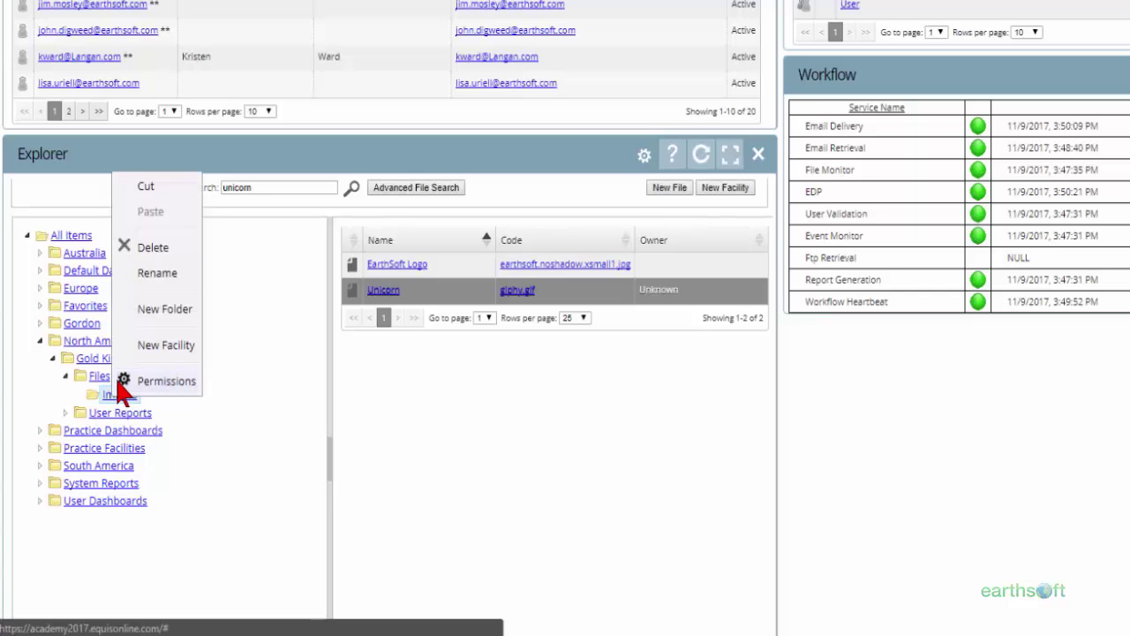
{"action": "left_click", "coordinate": [123, 382]}
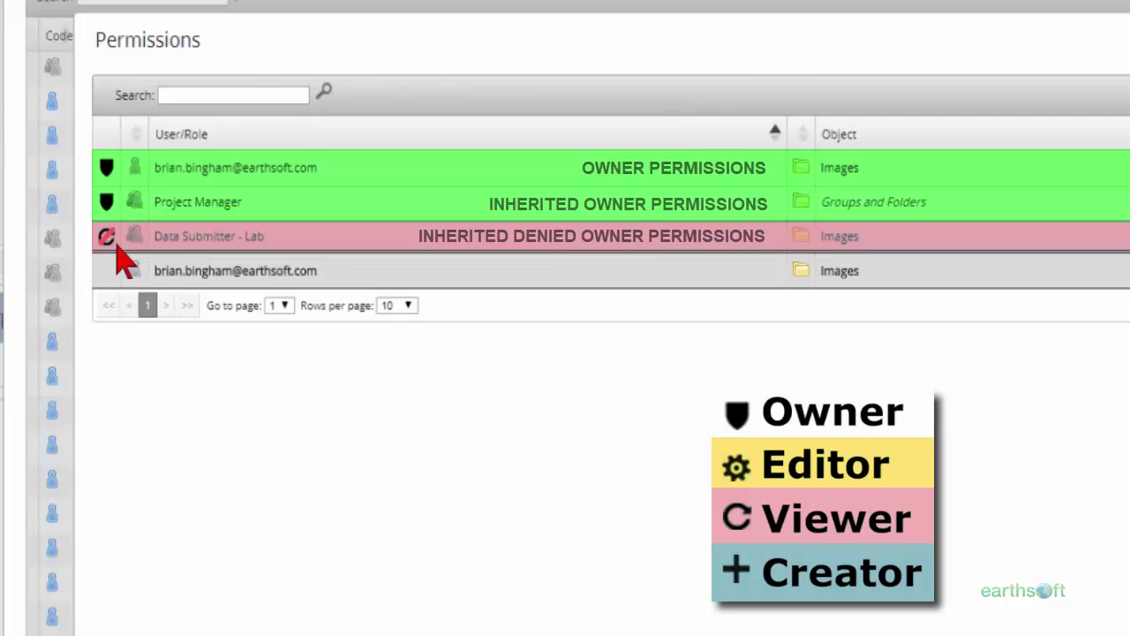
{"action": "mouse_move", "coordinate": [114, 252]}
{"action": "mouse_move", "coordinate": [111, 200]}
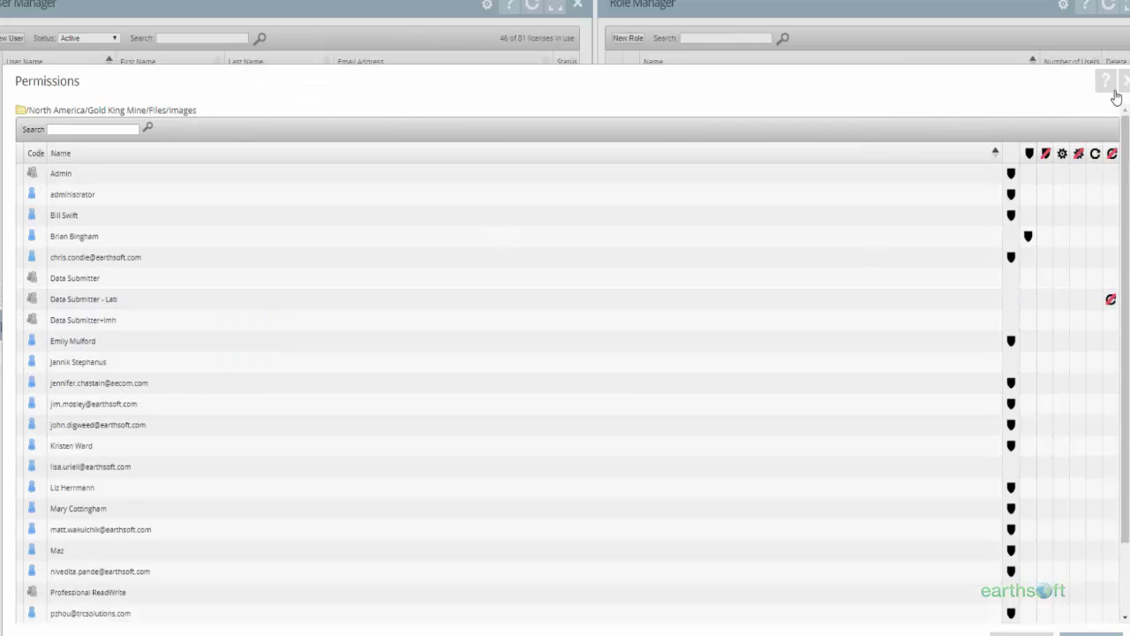
{"action": "left_click", "coordinate": [1125, 86]}
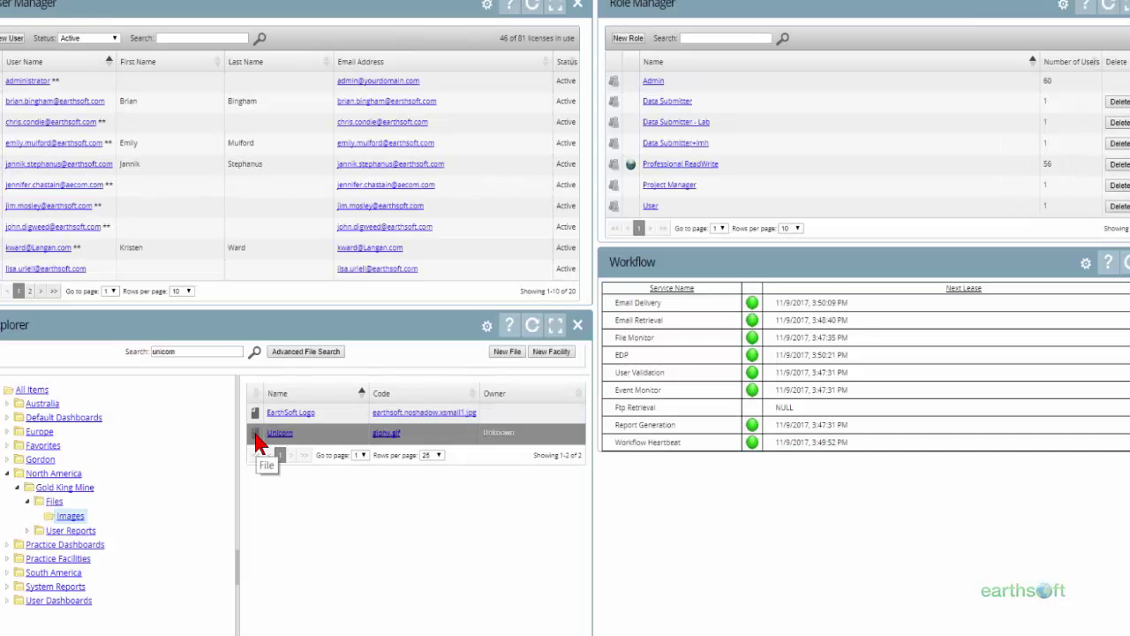
Open the Unicorn file's permissions and examine the direct and inherited sources of the affected user's effective permission.
{"action": "right_click", "coordinate": [261, 444]}
{"action": "left_click", "coordinate": [274, 395]}
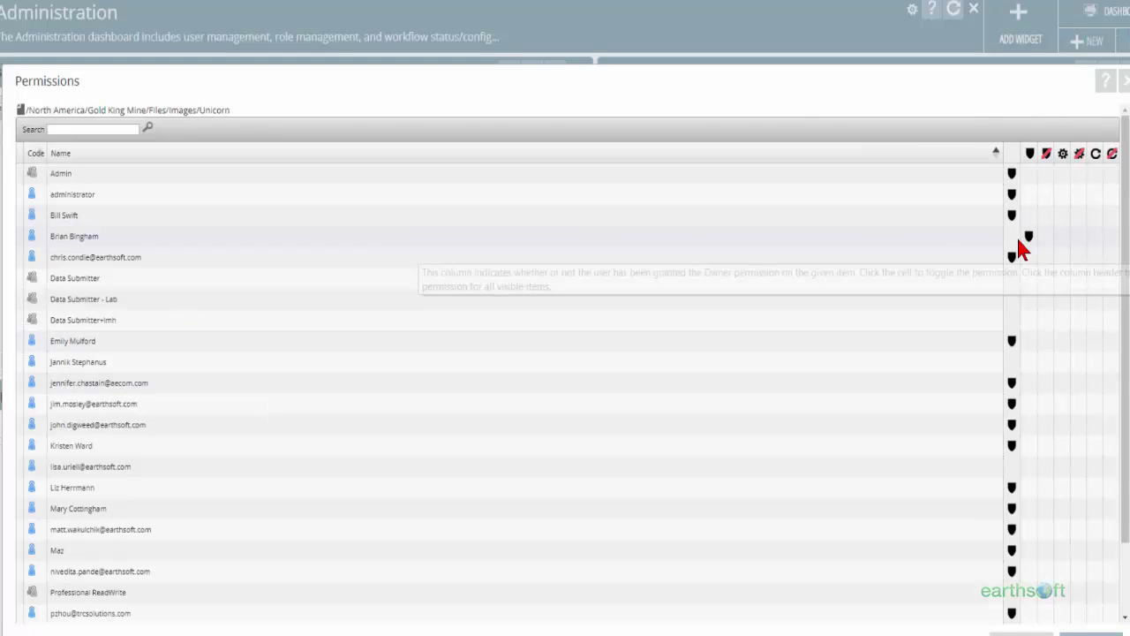
{"action": "double_click", "coordinate": [1014, 240]}
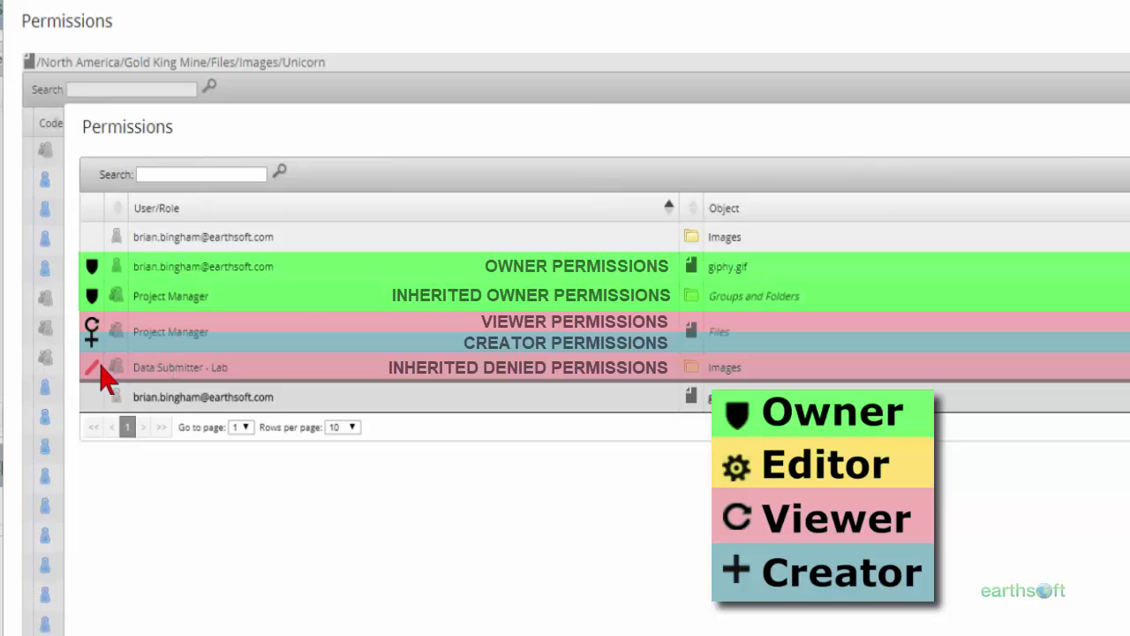
{"action": "left_click", "coordinate": [98, 238]}
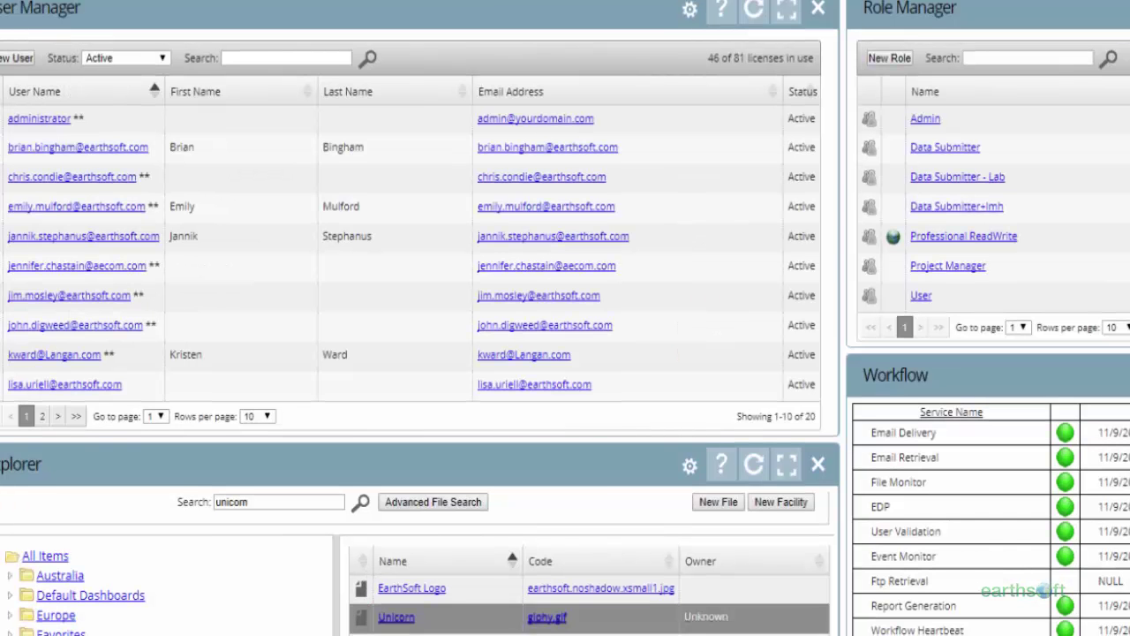
Reopen the Images folder's permissions and clear the denied Viewer permission for the Data Submitter - Lab role.
{"action": "scroll", "coordinate": [106, 565], "scroll_direction": "down", "scroll_amount": 3}
{"action": "right_click", "coordinate": [98, 538]}
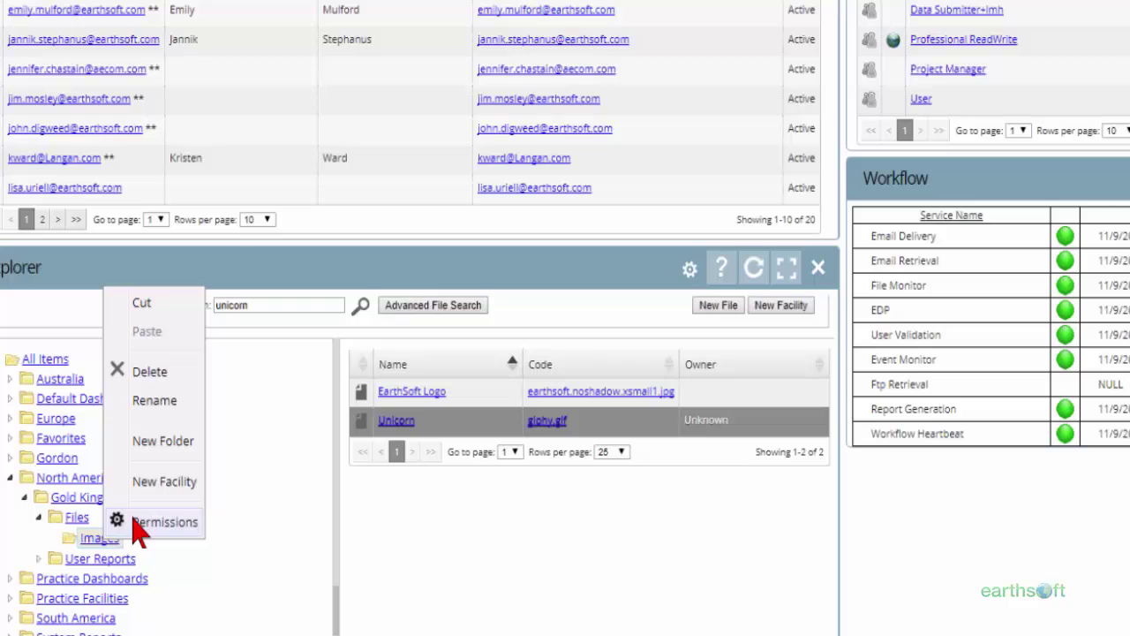
{"action": "left_click", "coordinate": [134, 523]}
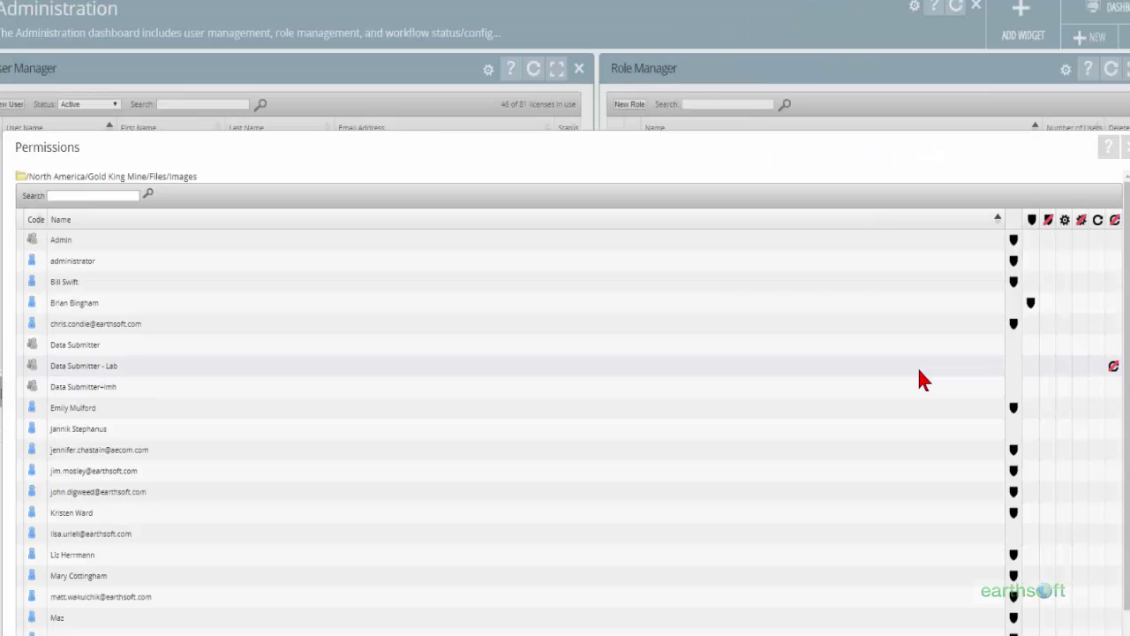
{"action": "scroll", "coordinate": [1114, 302], "scroll_direction": "down", "scroll_amount": 2}
{"action": "mouse_move", "coordinate": [1114, 301]}
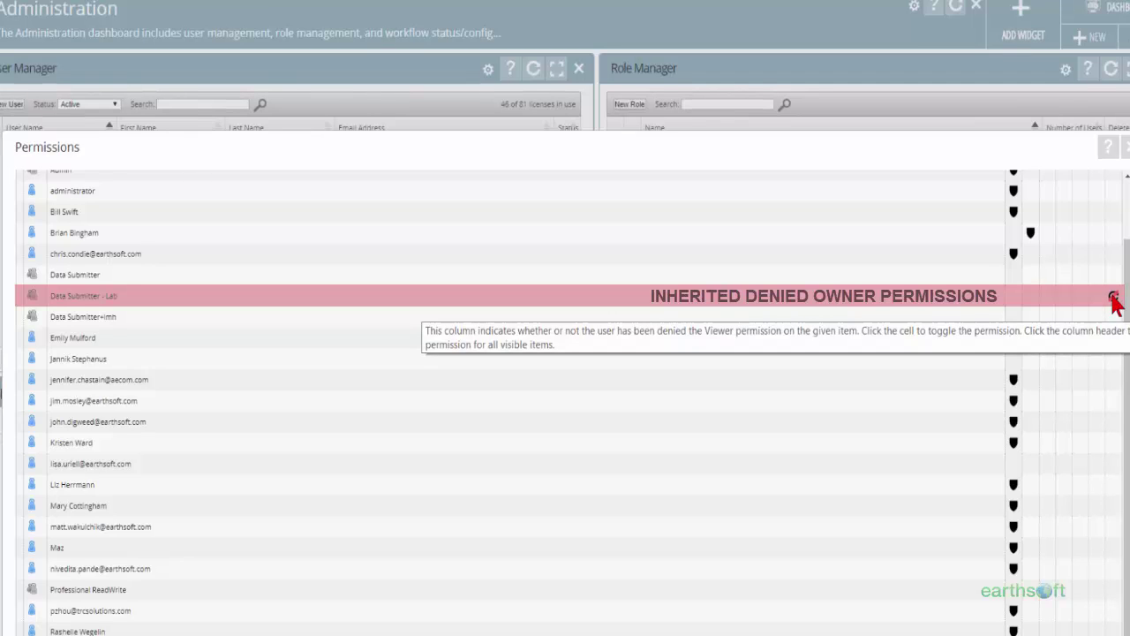
Grant the Data Submitter+imh role the Owner permission on the Images folder, save the permissions, and close them.
{"action": "scroll", "coordinate": [1021, 382], "scroll_direction": "up", "scroll_amount": 2}
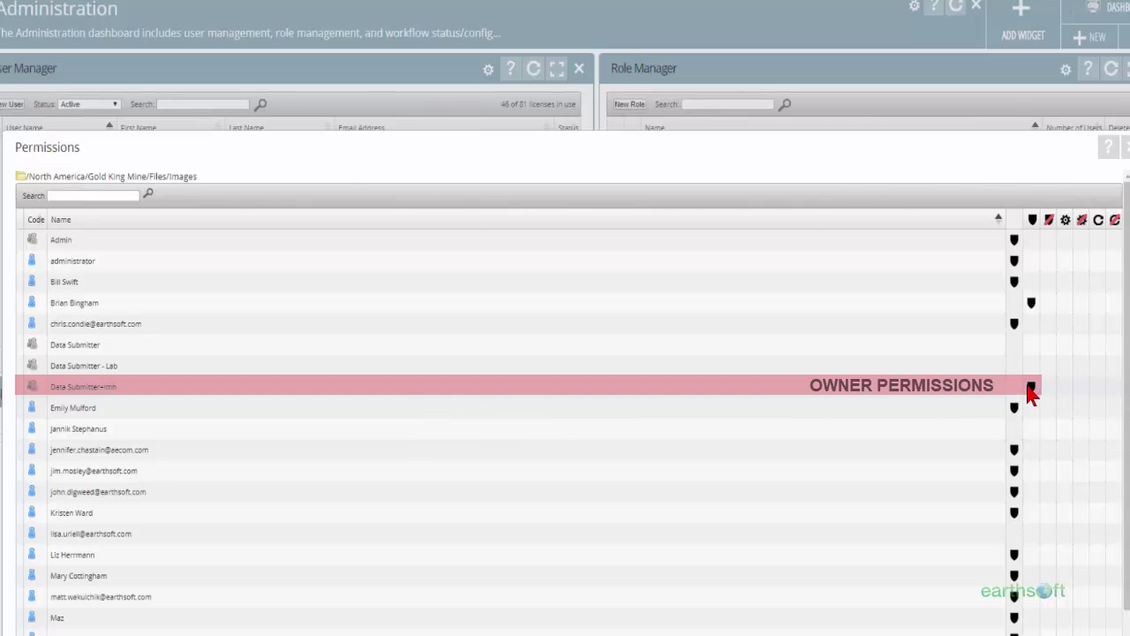
{"action": "scroll", "coordinate": [1028, 398], "scroll_direction": "down", "scroll_amount": 2}
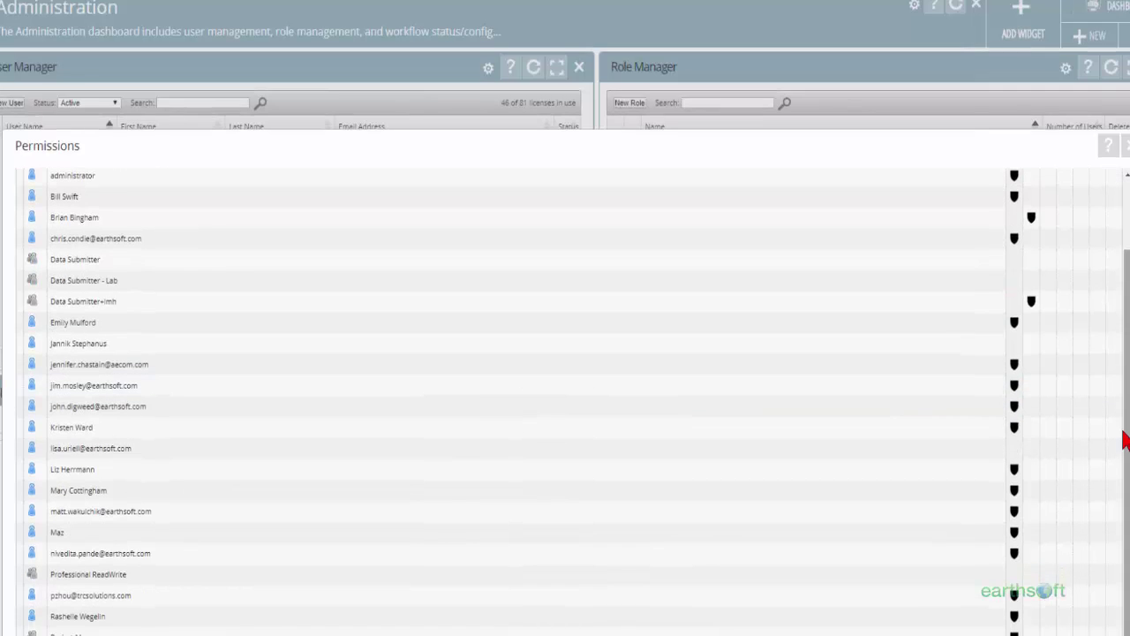
{"action": "scroll", "coordinate": [1126, 438], "scroll_direction": "down", "scroll_amount": 3}
{"action": "left_click", "coordinate": [1099, 505]}
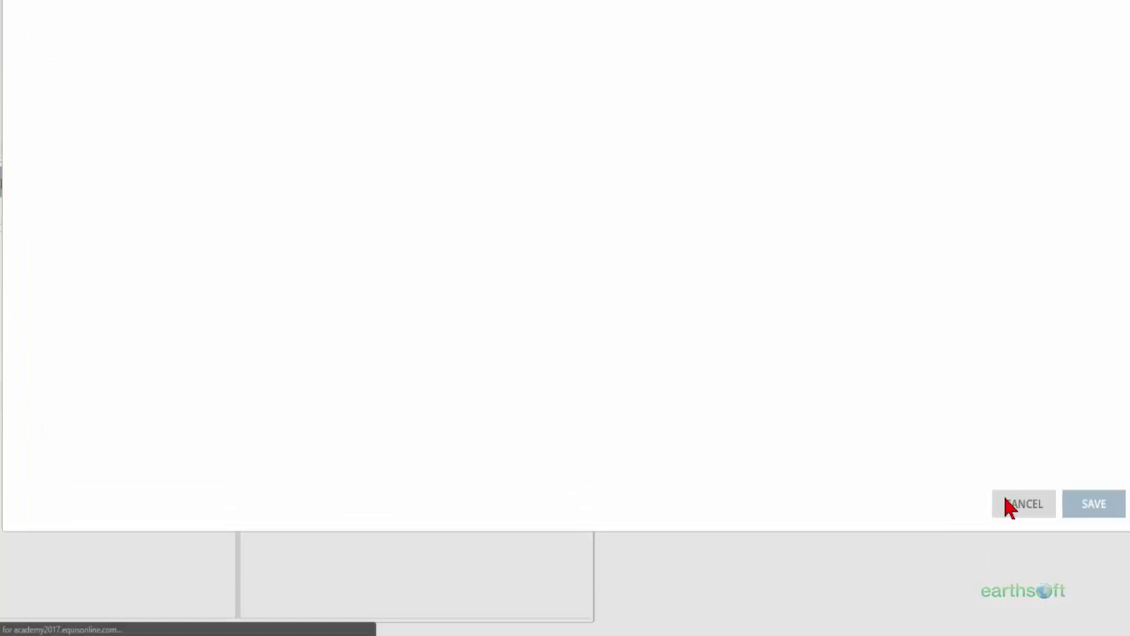
{"action": "left_click", "coordinate": [1015, 504]}
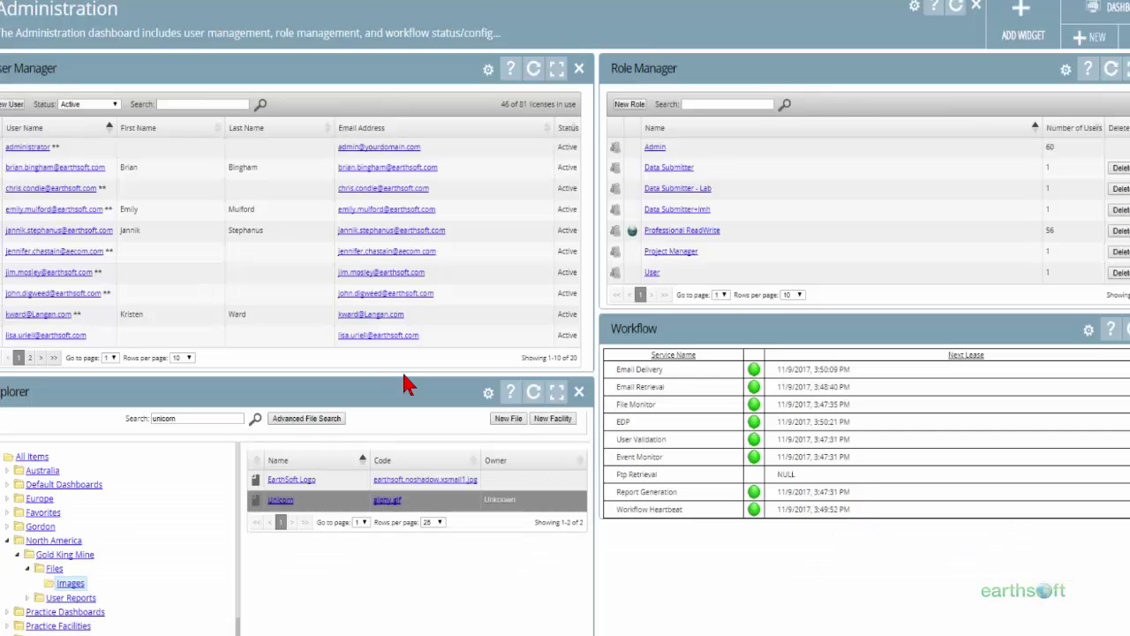
Open the Unicorn file's permissions, recheck the affected user's effective permission, and close them.
{"action": "right_click", "coordinate": [258, 501]}
{"action": "left_click", "coordinate": [269, 466]}
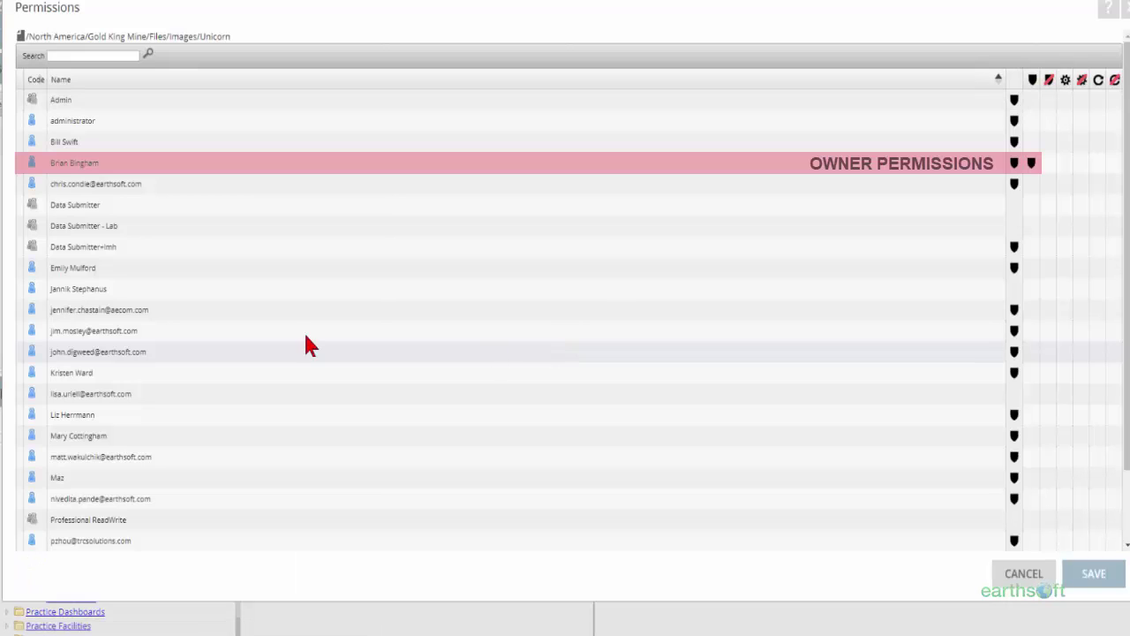
{"action": "mouse_move", "coordinate": [1015, 174]}
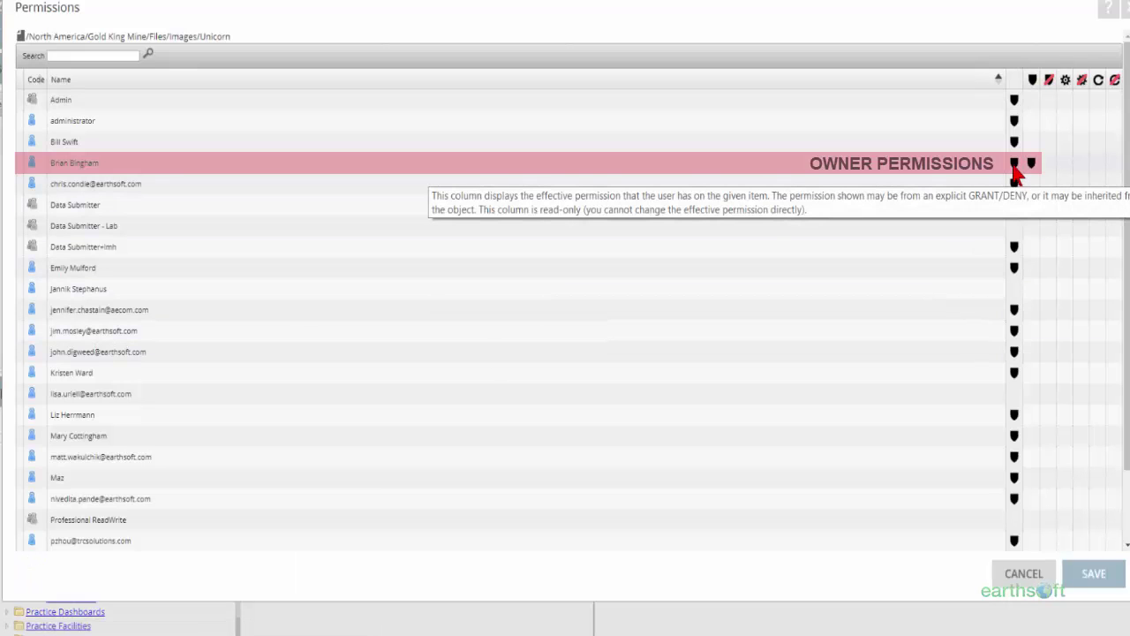
{"action": "left_click", "coordinate": [1015, 170]}
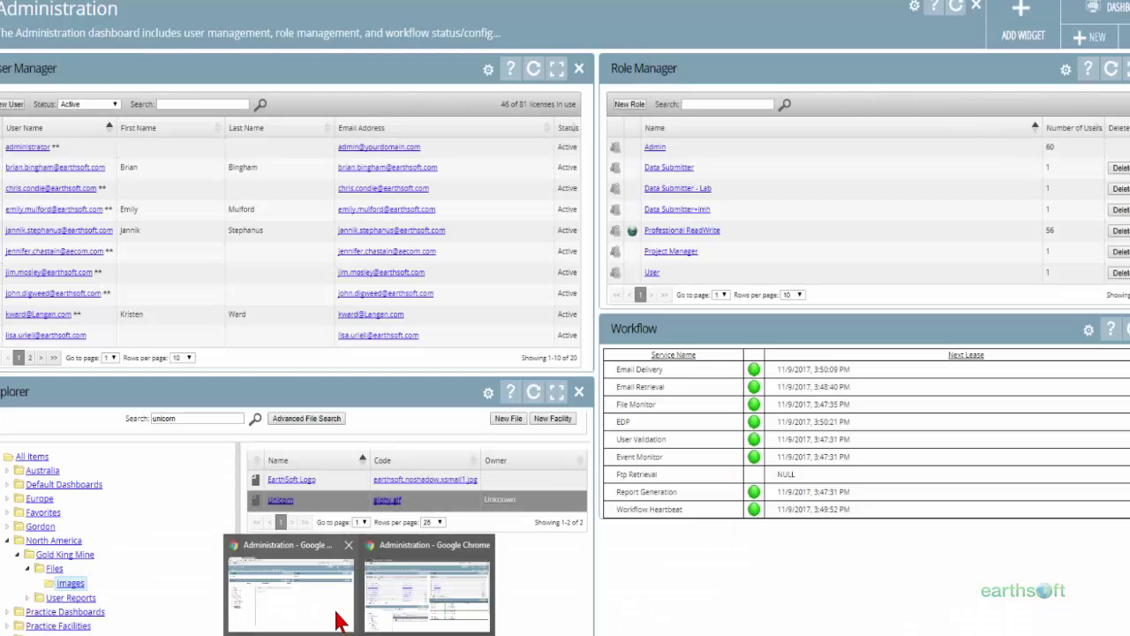
Switch to the restricted user's window, refresh the Explorer widget, search for "unicorn", and download the Unicorn file.
{"action": "left_click", "coordinate": [336, 545]}
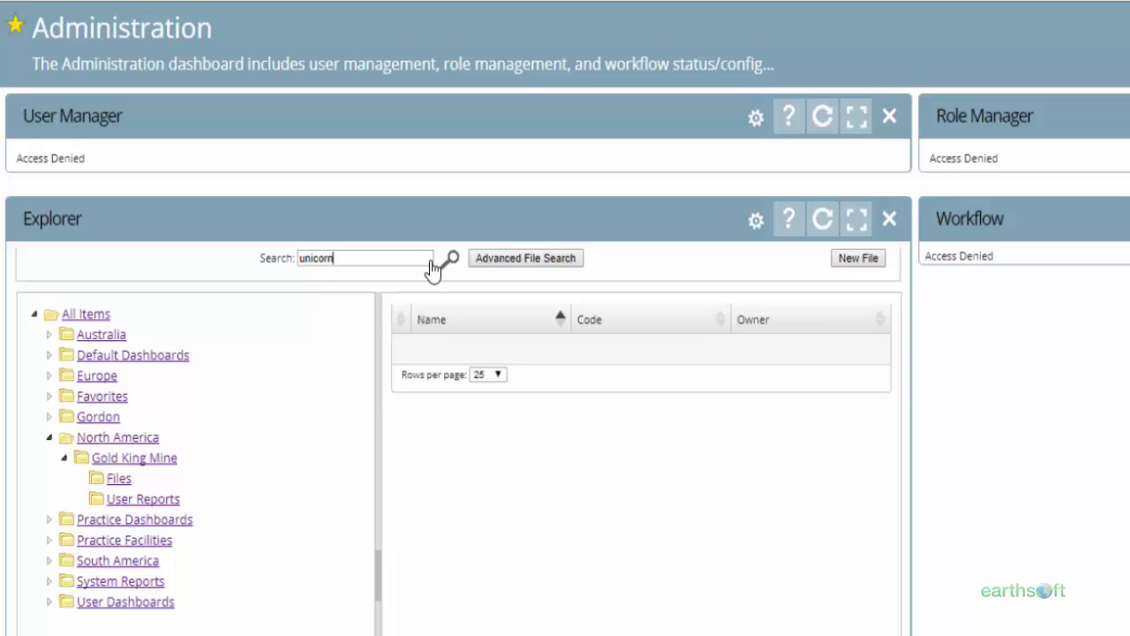
{"action": "left_click", "coordinate": [825, 222]}
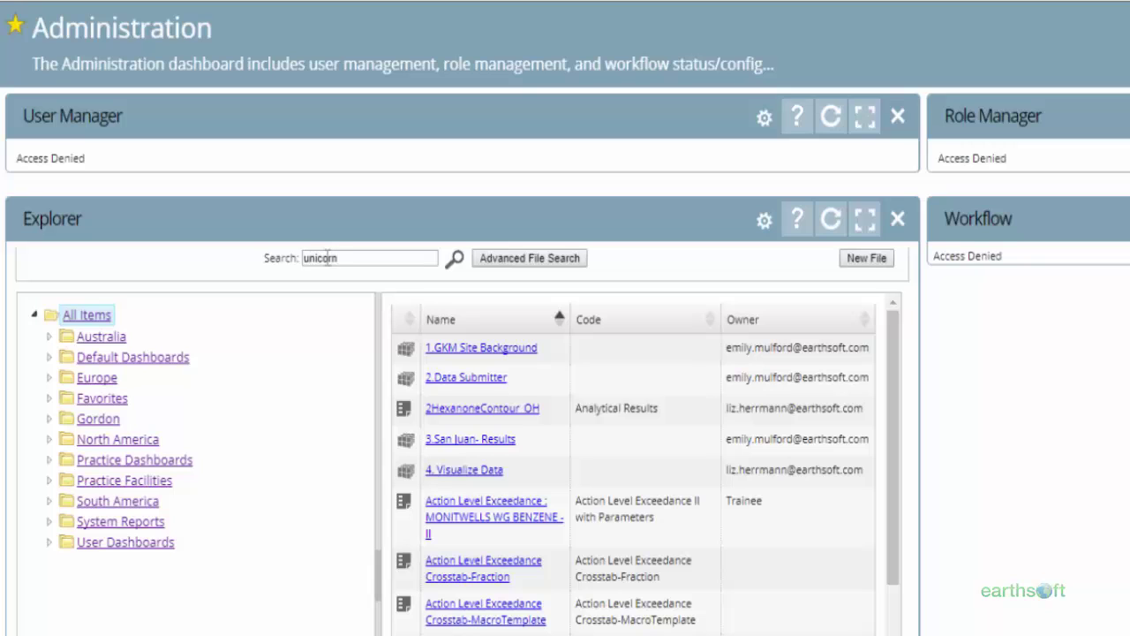
{"action": "left_click", "coordinate": [455, 260]}
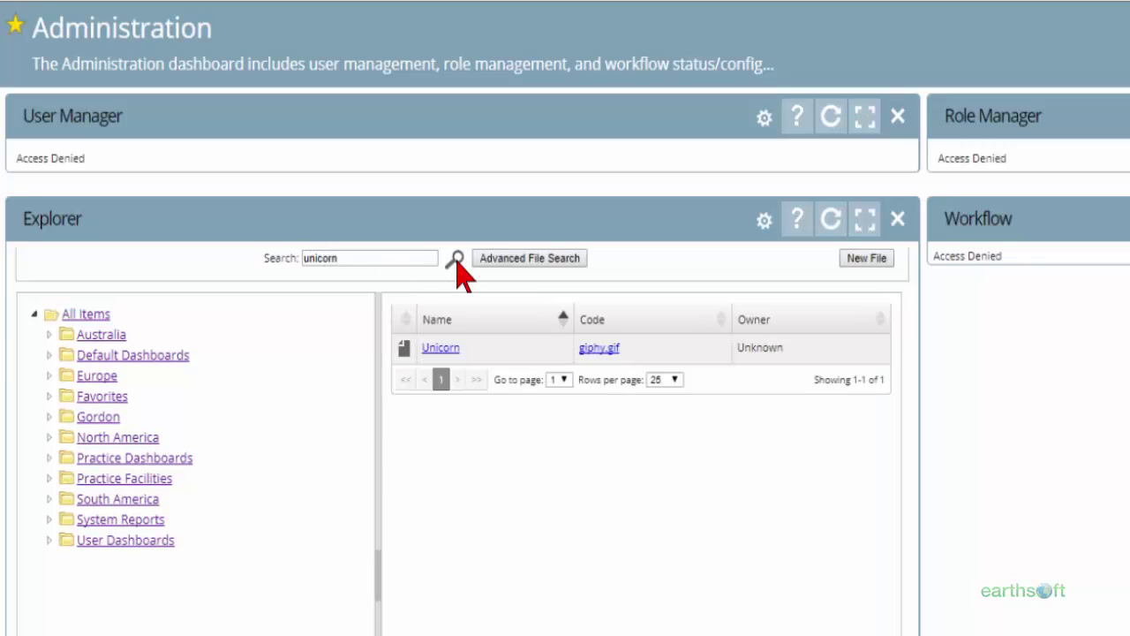
{"action": "left_click", "coordinate": [429, 354]}
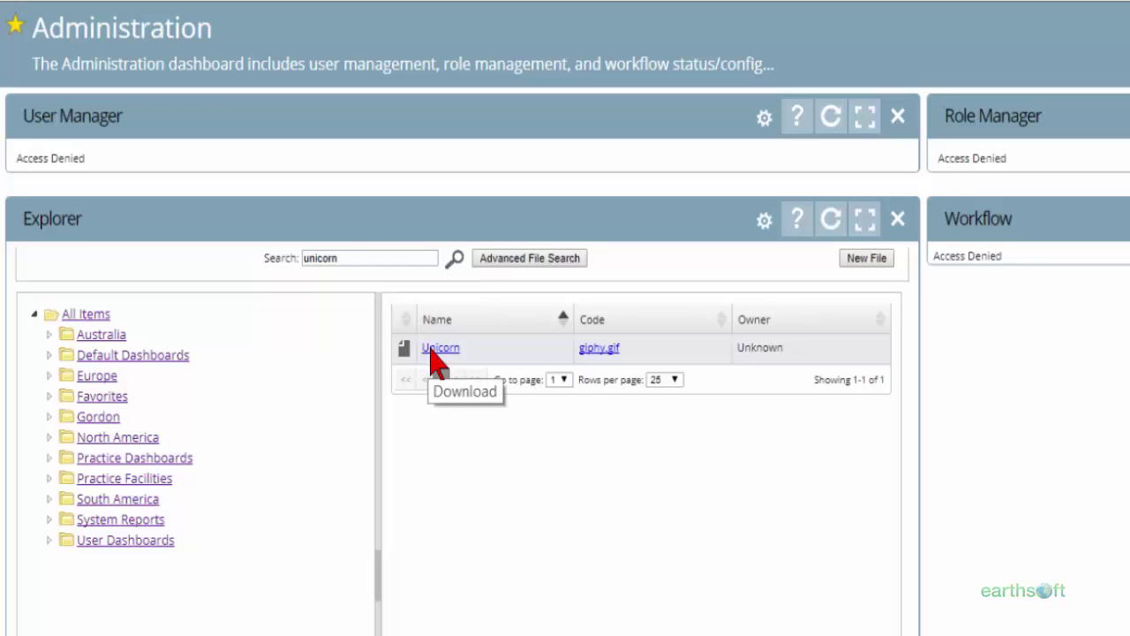